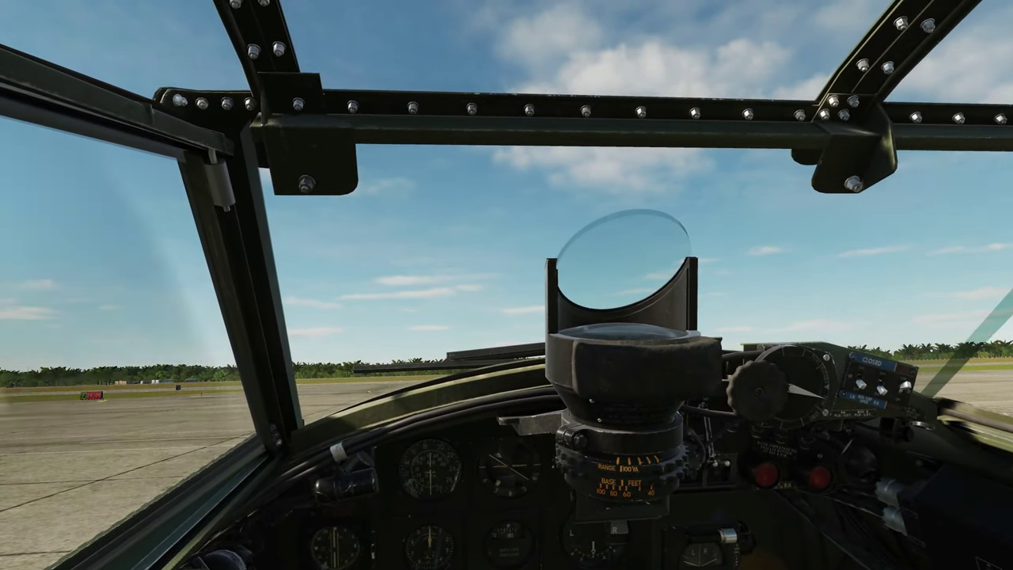
# Open the control settings for Mosquito FB Mk. VI Sim and filter the bindings to Axis Commands.
pyautogui.press('Escape')
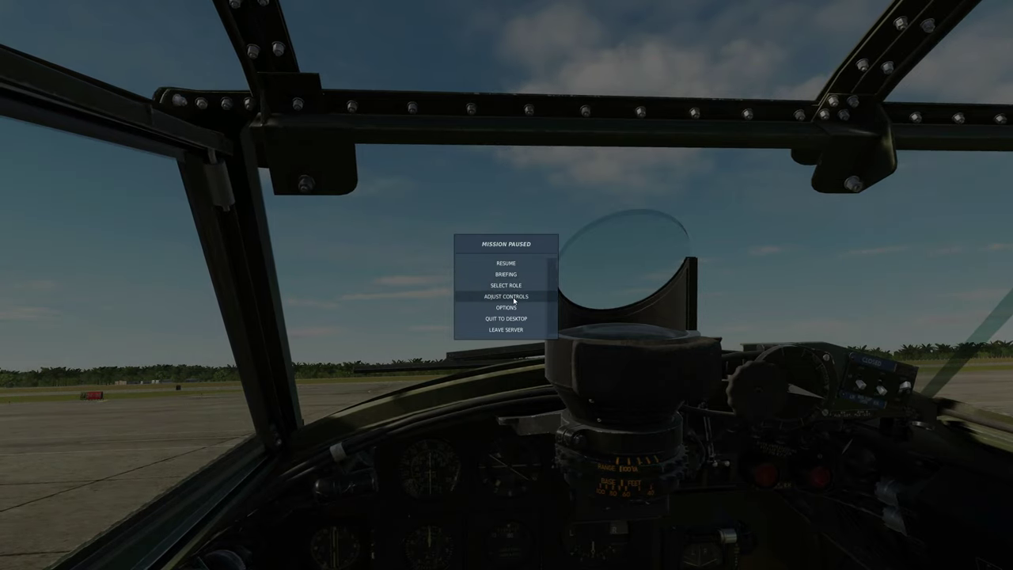
pyautogui.click(513, 297)
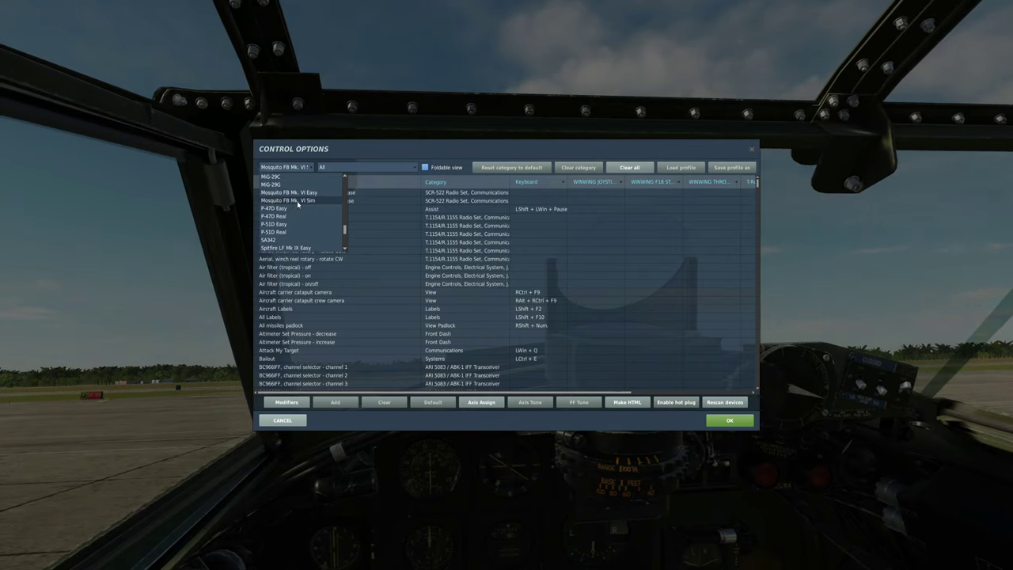
pyautogui.click(300, 201)
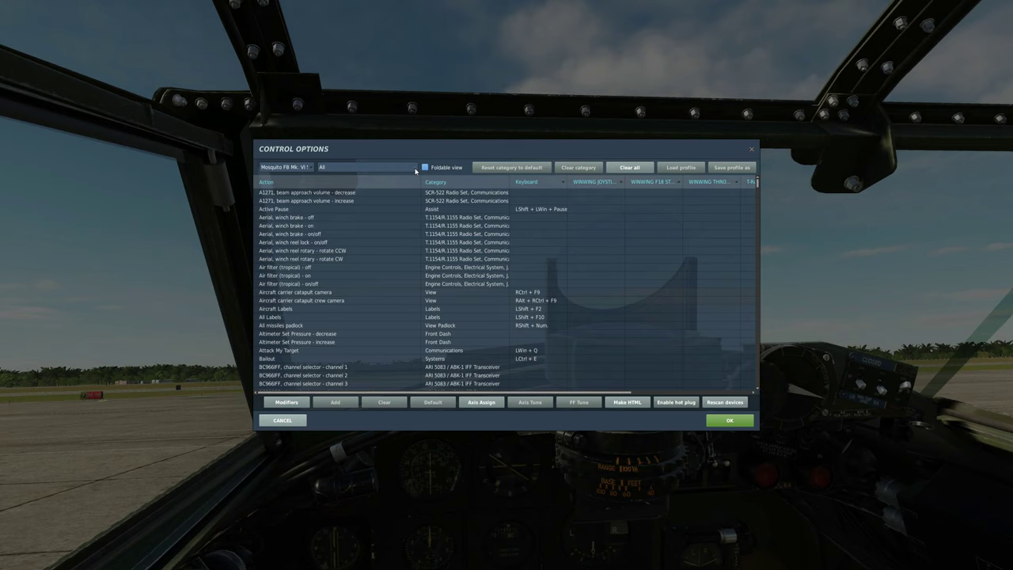
pyautogui.click(414, 167)
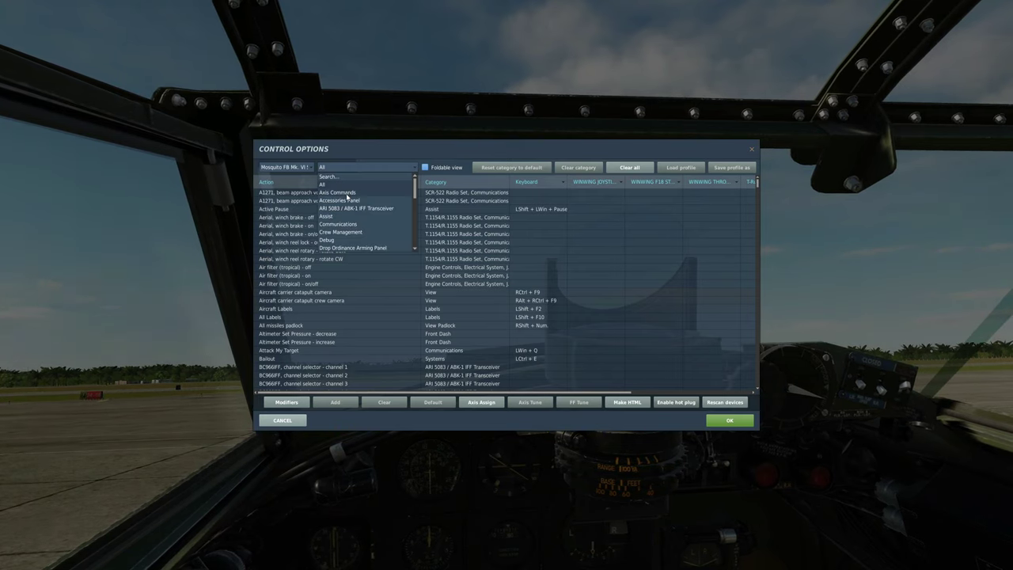
pyautogui.click(346, 194)
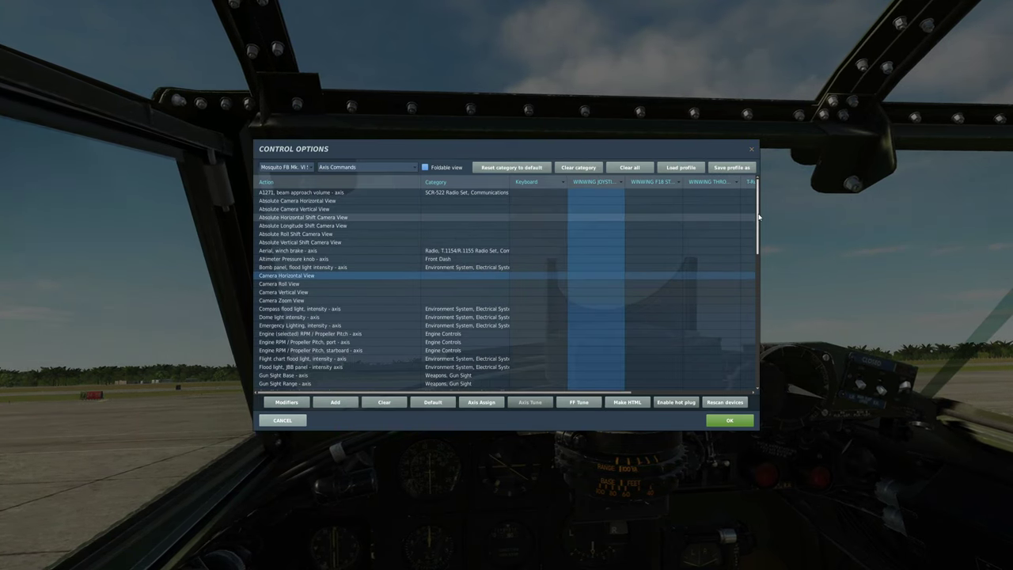
# Check the device axes assigned to Zoom View and Wheel Brakes at the end of the axis list.
pyautogui.moveTo(758, 216); pyautogui.dragTo(758, 359)
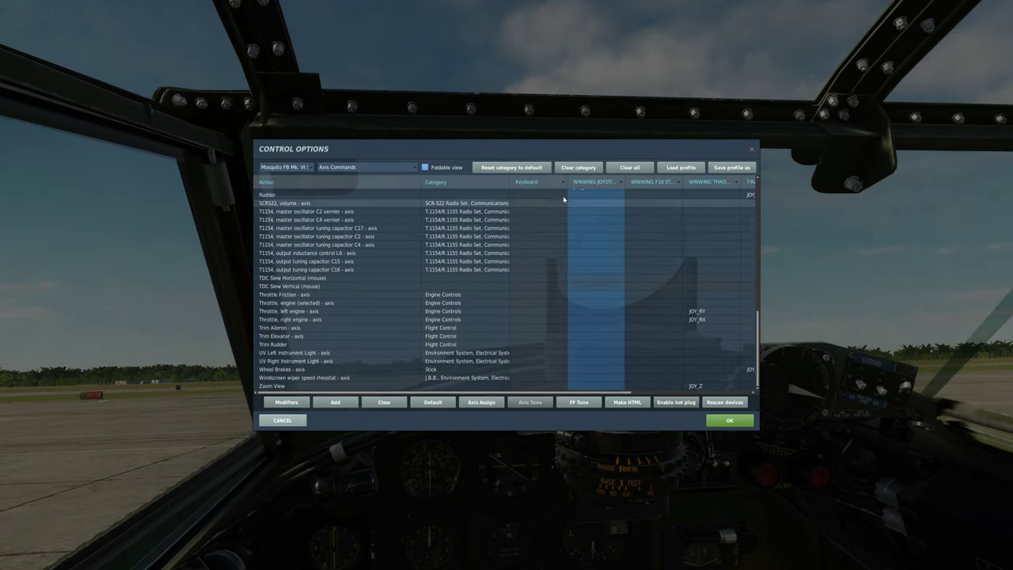
pyautogui.moveTo(475, 392); pyautogui.dragTo(486, 381)
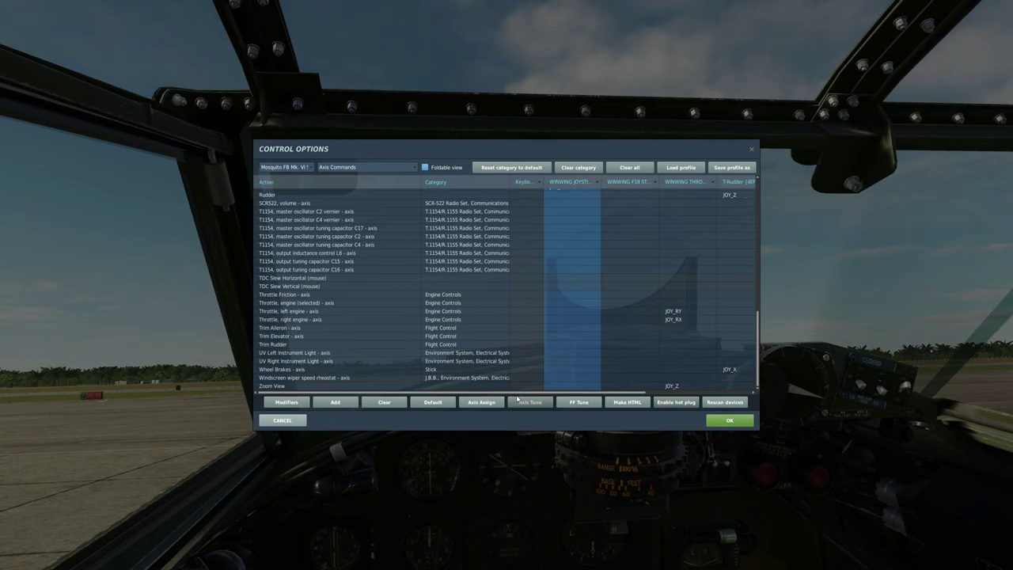
pyautogui.click(674, 386)
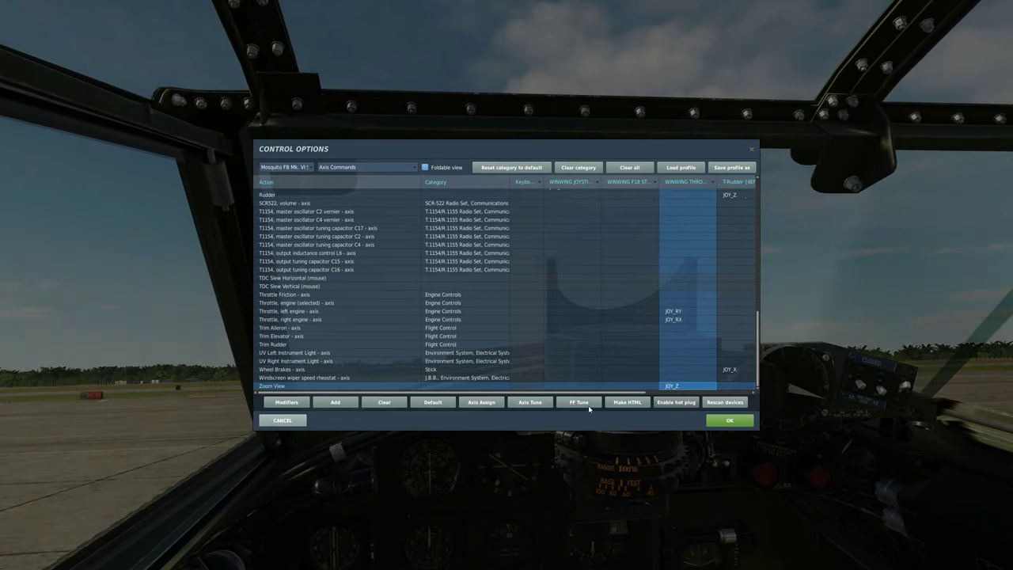
pyautogui.moveTo(590, 392); pyautogui.dragTo(600, 393)
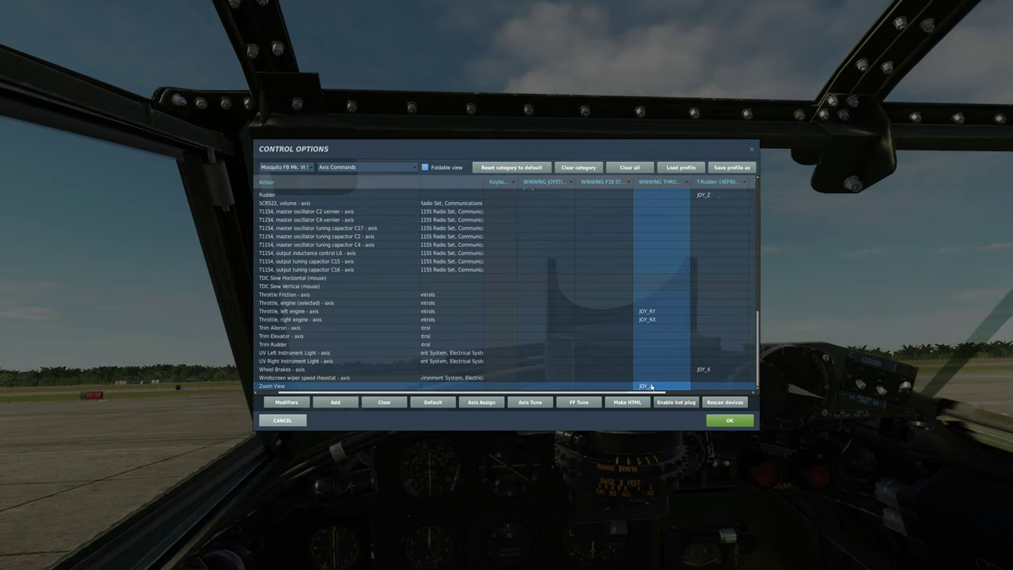
pyautogui.click(704, 371)
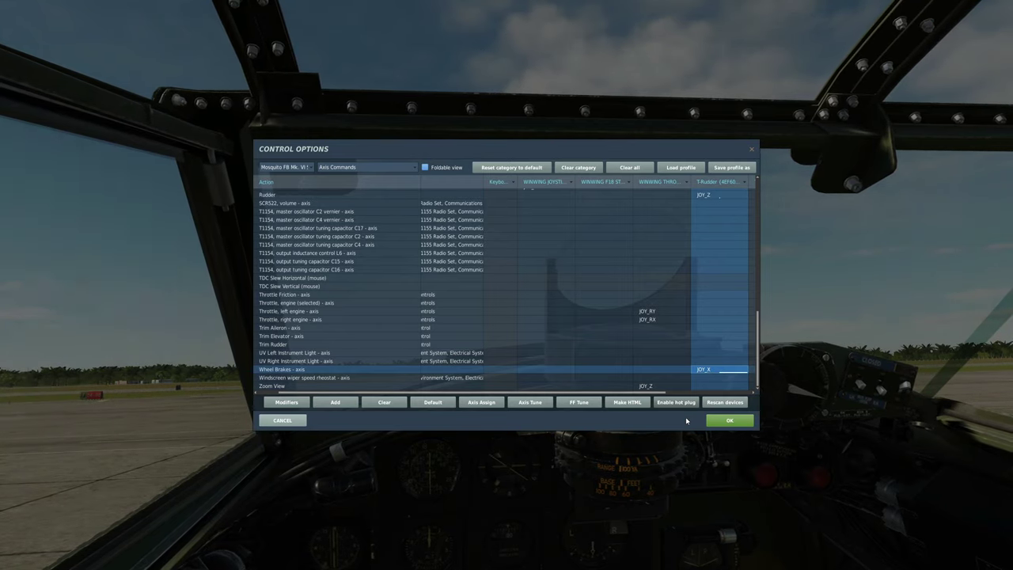
# Check the throttle axis bindings for the selected, left and right engines on the WINWING throttle.
pyautogui.click(661, 320)
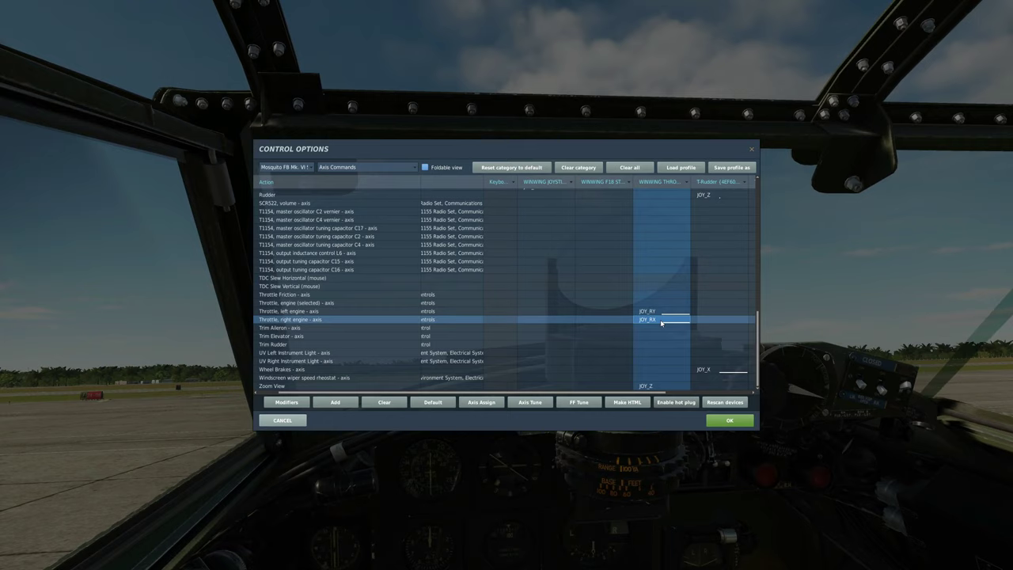
pyautogui.click(654, 304)
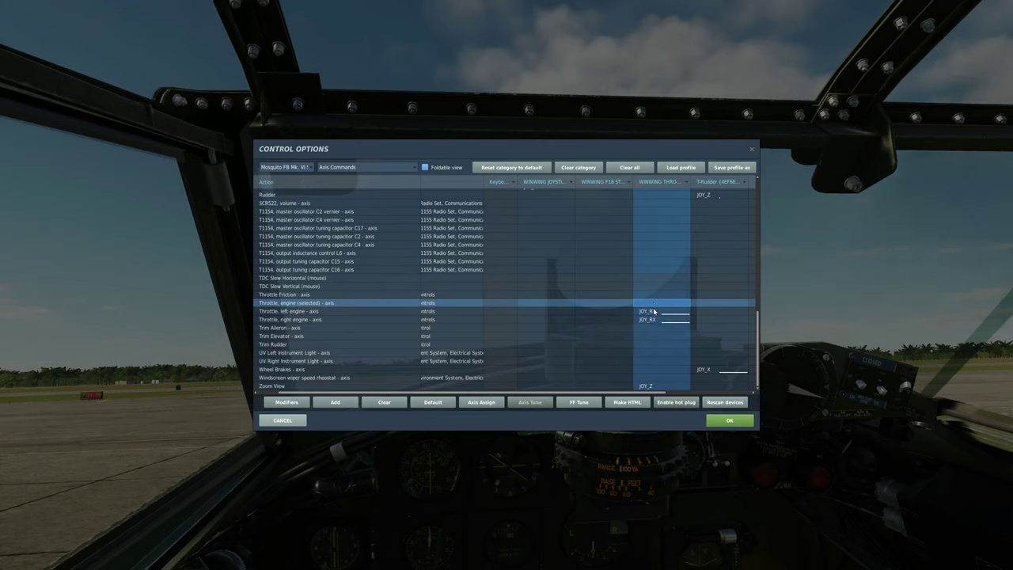
pyautogui.click(653, 311)
pyautogui.click(659, 320)
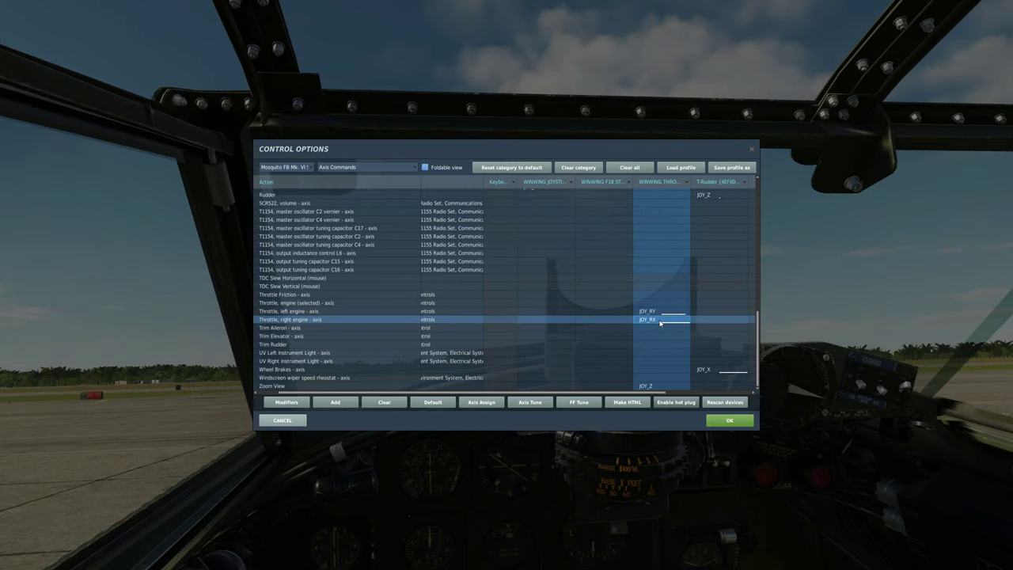
# Review the response curve settings of the Rudder axis on the T-Rudder pedals and accept them.
pyautogui.scroll(5, 660, 323)
pyautogui.click(705, 253)
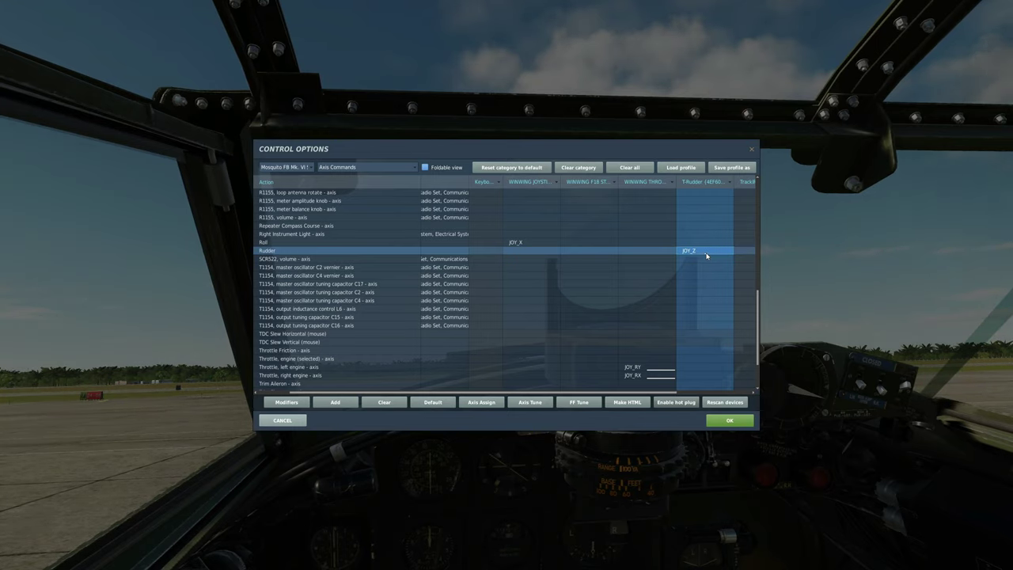
pyautogui.click(526, 402)
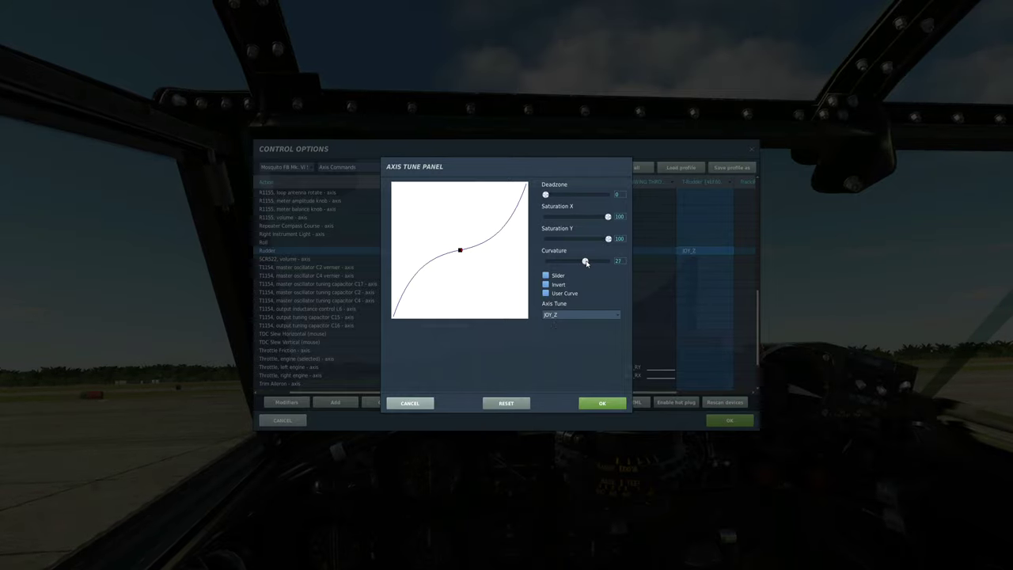
pyautogui.click(603, 404)
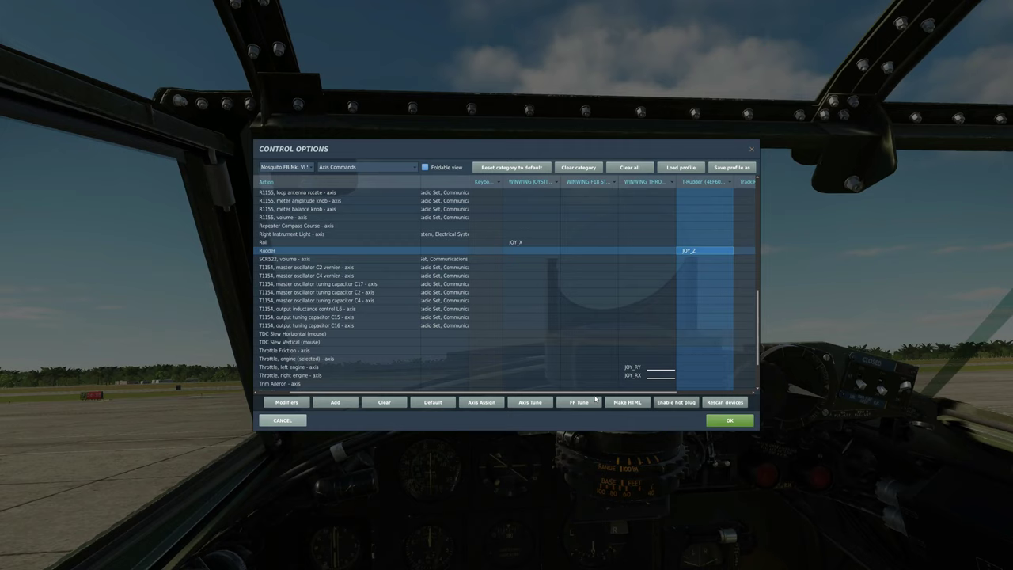
# Check the Roll and Pitch axis bindings on the WINWING joystick.
pyautogui.click(529, 243)
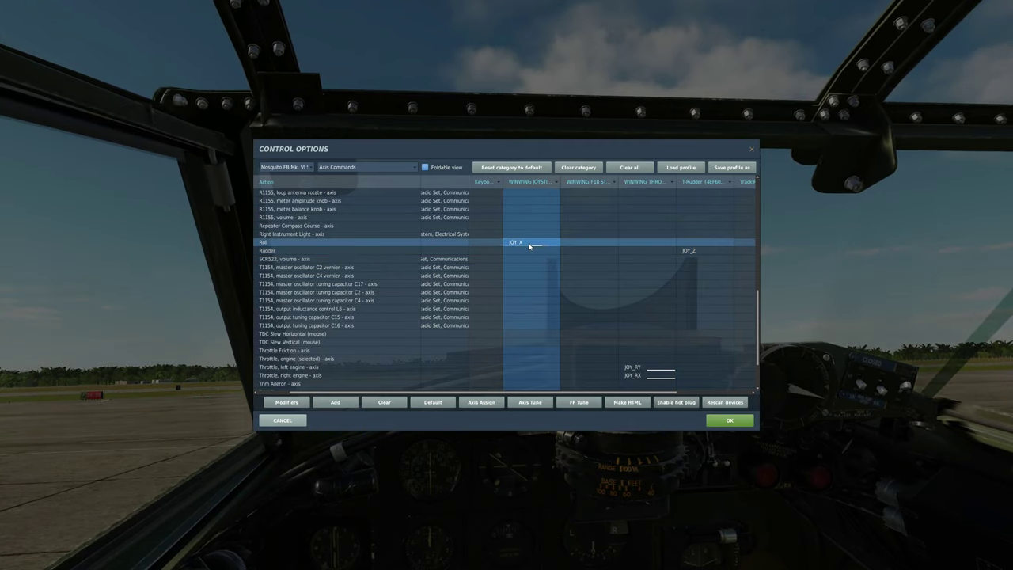
pyautogui.scroll(1, 529, 246)
pyautogui.scroll(2, 526, 248)
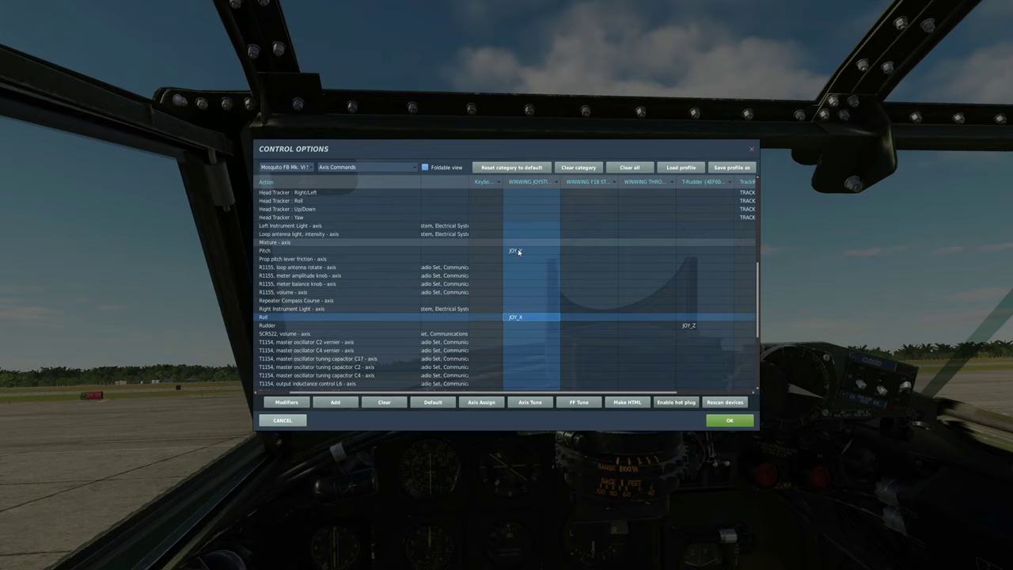
pyautogui.click(532, 251)
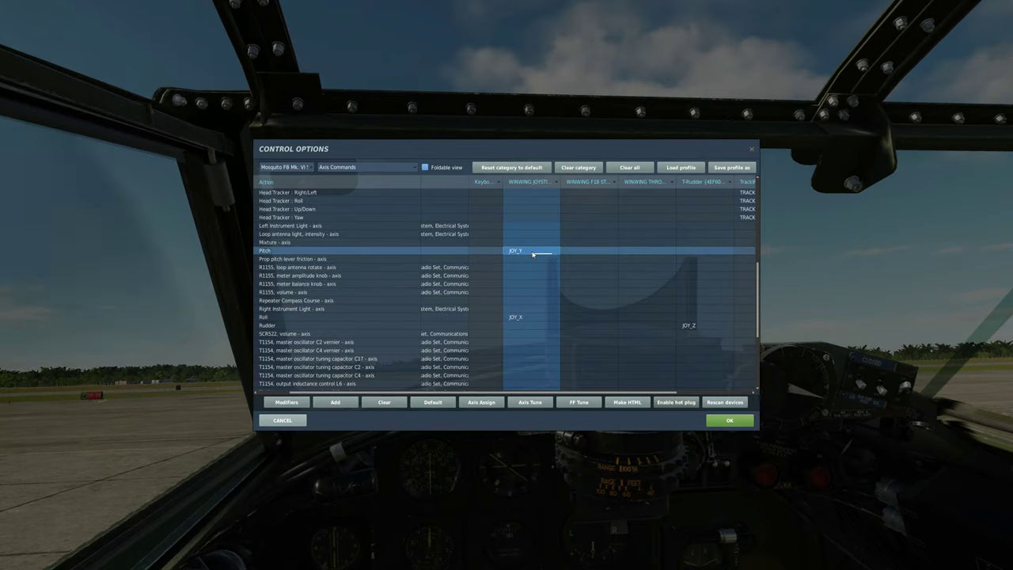
# Examine the Engine RPM / Propeller Pitch axis entries for the port, starboard and selected engines.
pyautogui.scroll(4, 532, 257)
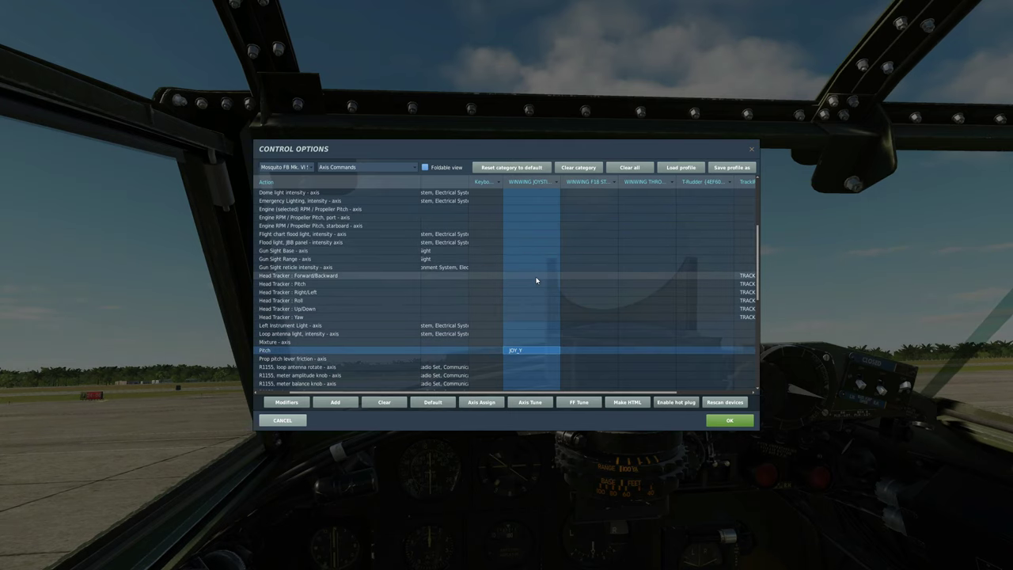
pyautogui.scroll(1, 452, 267)
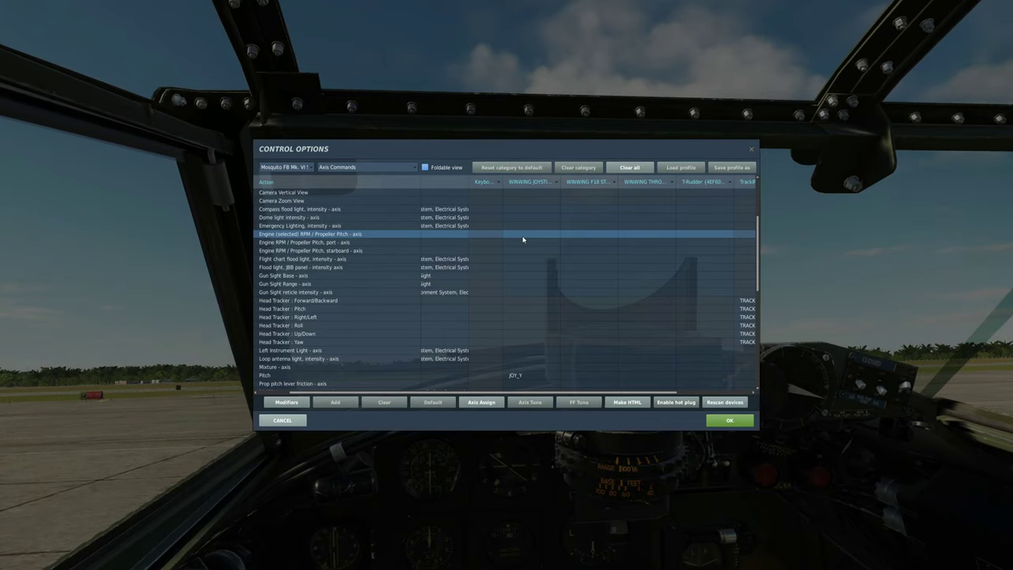
pyautogui.click(351, 244)
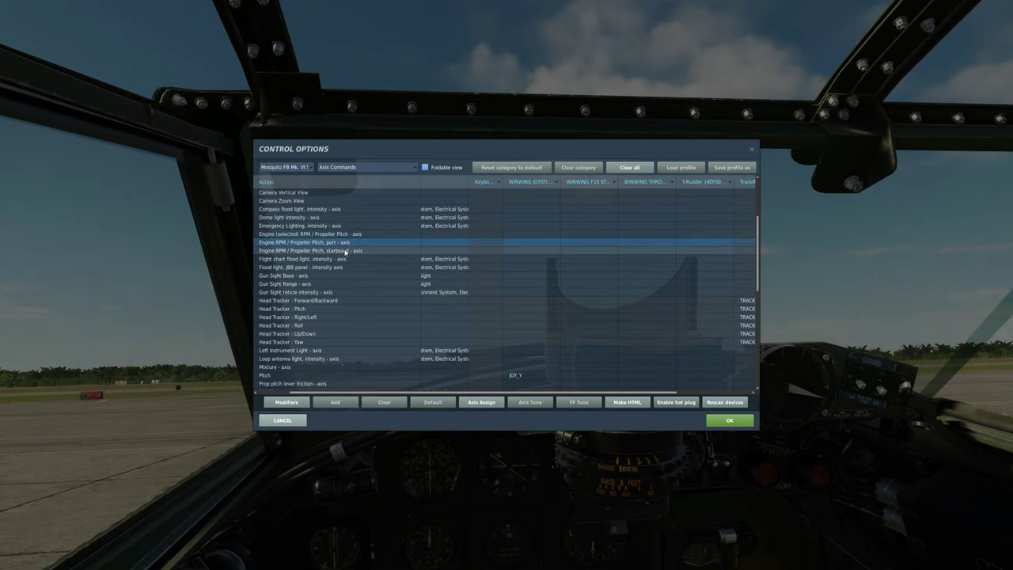
pyautogui.click(345, 251)
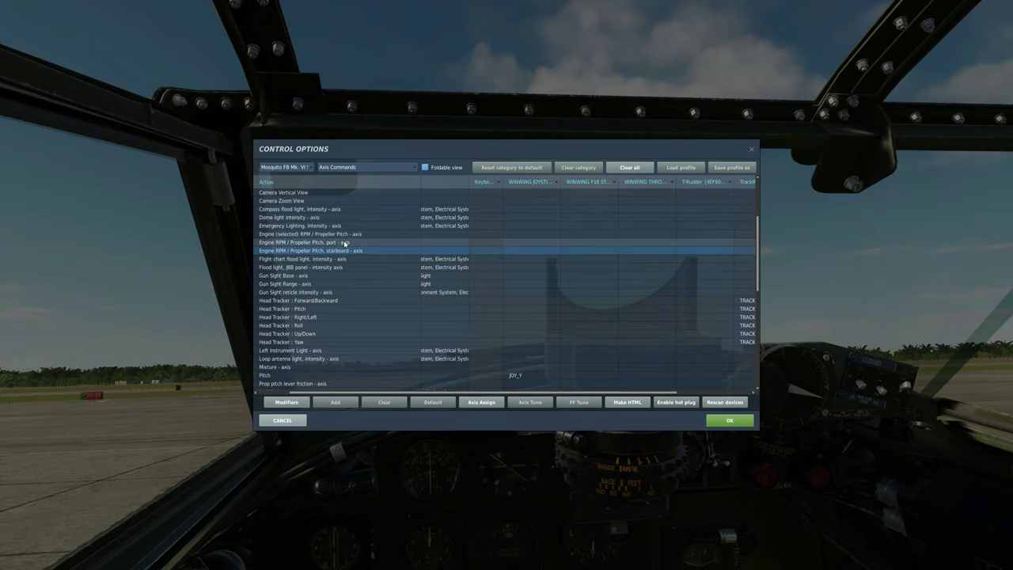
pyautogui.click(345, 235)
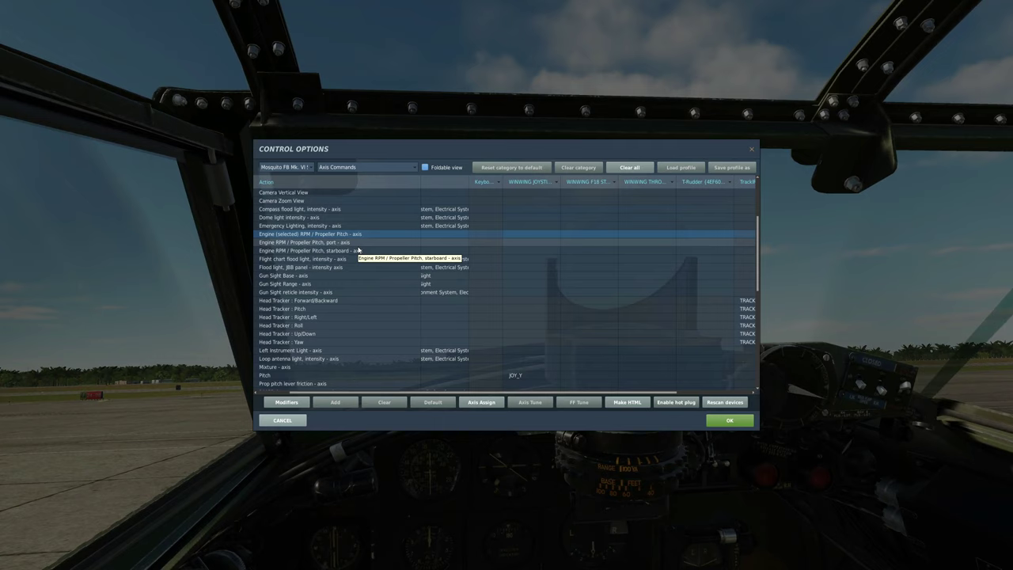
pyautogui.scroll(1, 357, 251)
pyautogui.scroll(3, 358, 251)
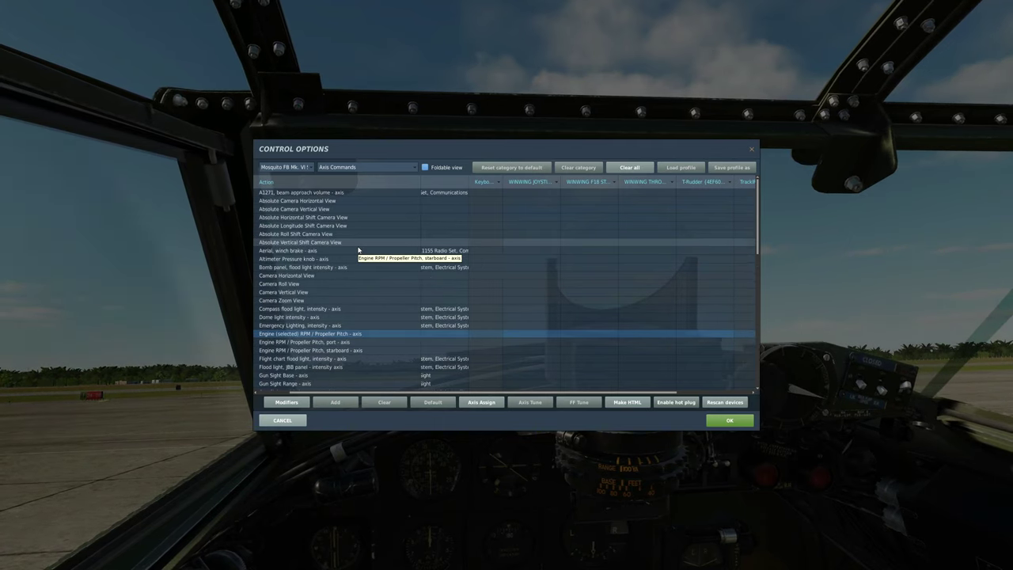
# Search the bindings for "machine" and check the joystick button assigned to Fire Machineguns.
pyautogui.click(363, 168)
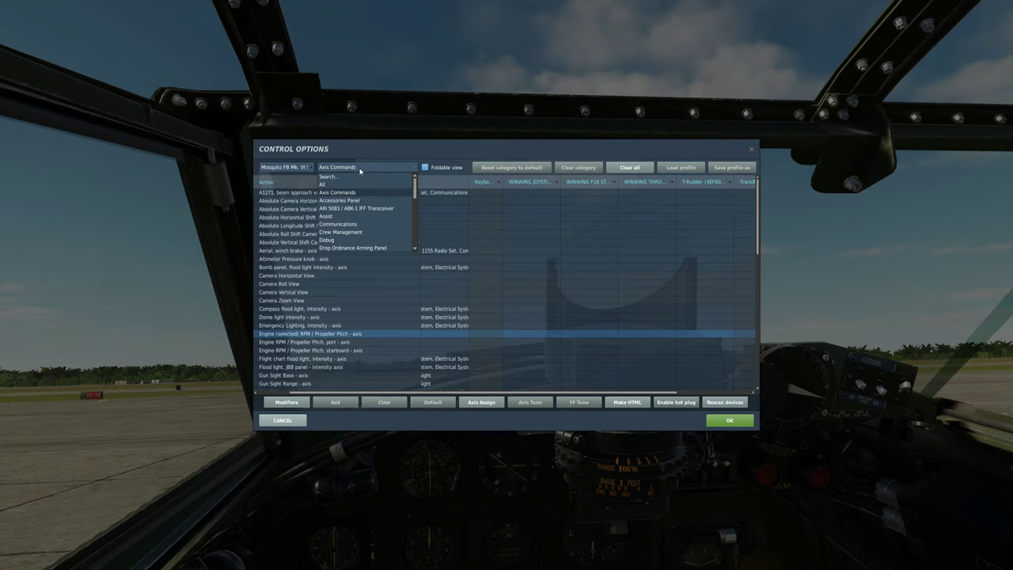
pyautogui.click(327, 177)
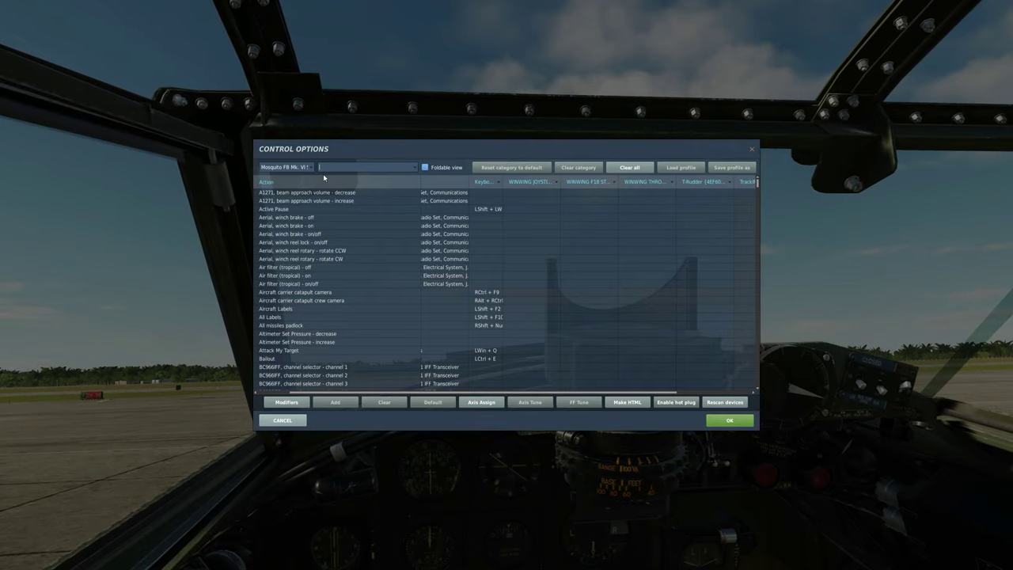
pyautogui.write('achine')
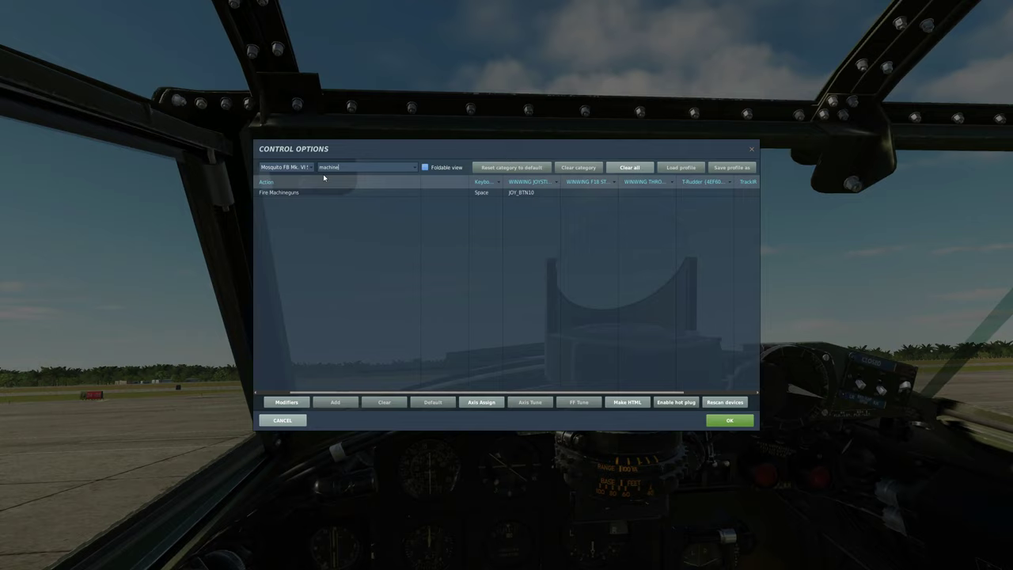
pyautogui.click(521, 194)
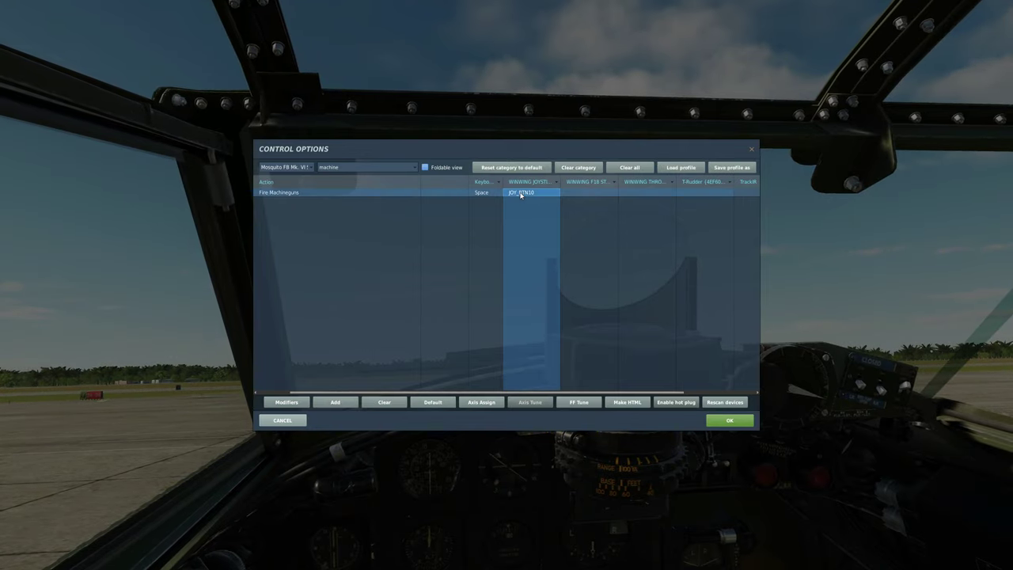
# Search the bindings for "cannon" and check the joystick button assigned to Fire Cannons.
pyautogui.doubleClick(344, 167)
pyautogui.press('BackSpace')
pyautogui.write('ca')
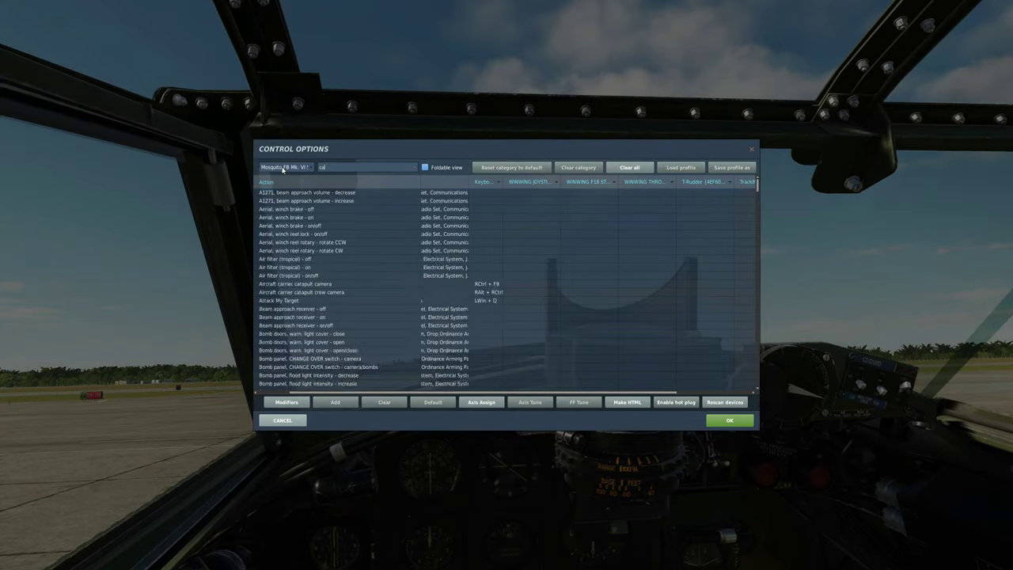
pyautogui.write('nnon')
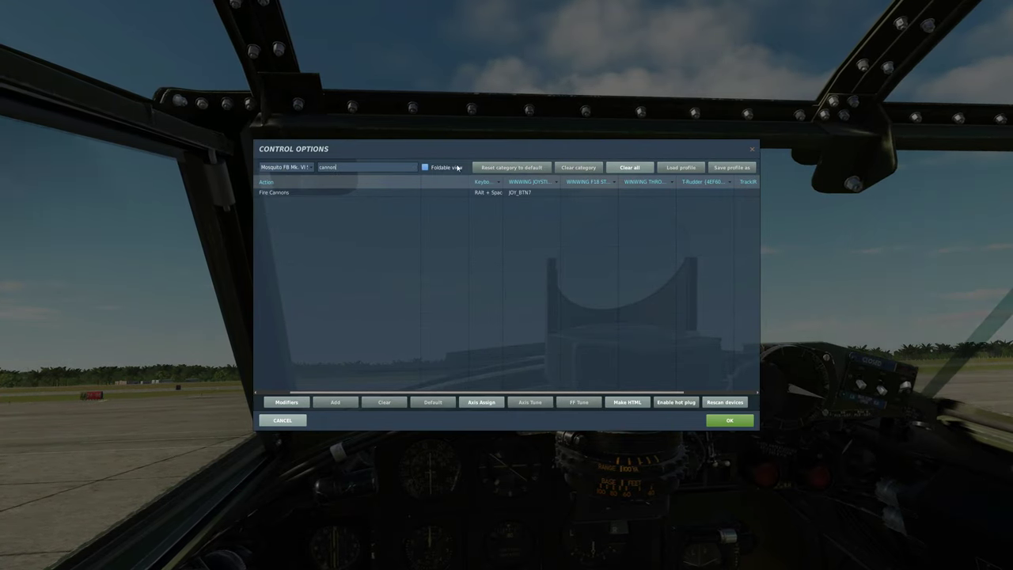
pyautogui.click(526, 194)
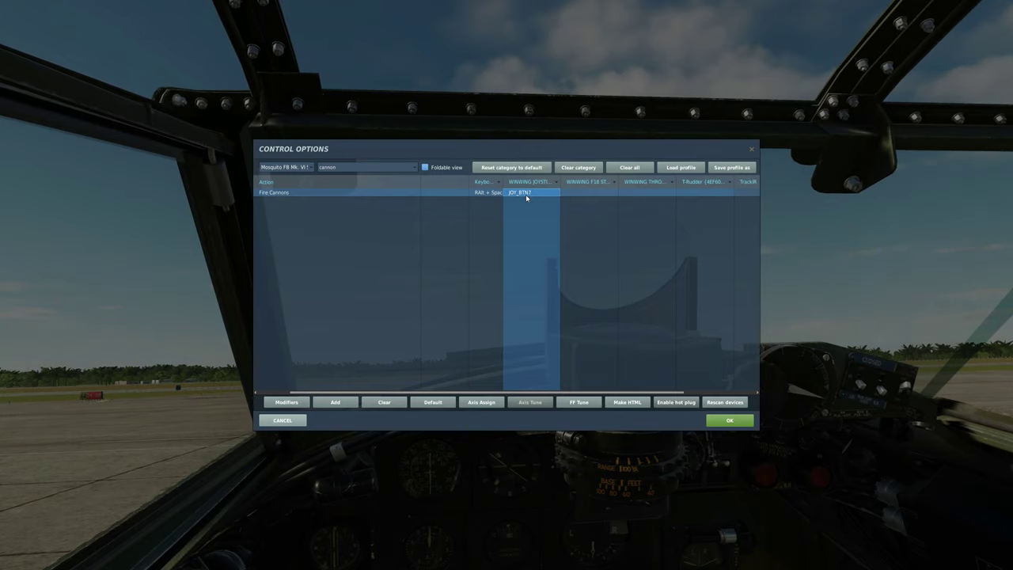
# Search the bindings for "trigger" and check the assignment of the release bomb/guncam trigger button.
pyautogui.doubleClick(319, 168)
pyautogui.press('BackSpace')
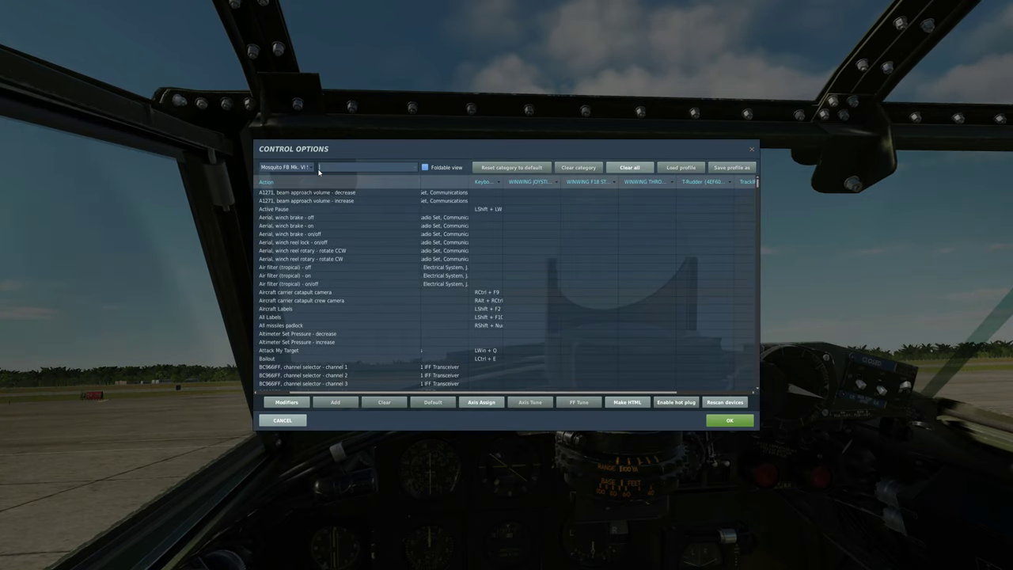
pyautogui.write('trigger')
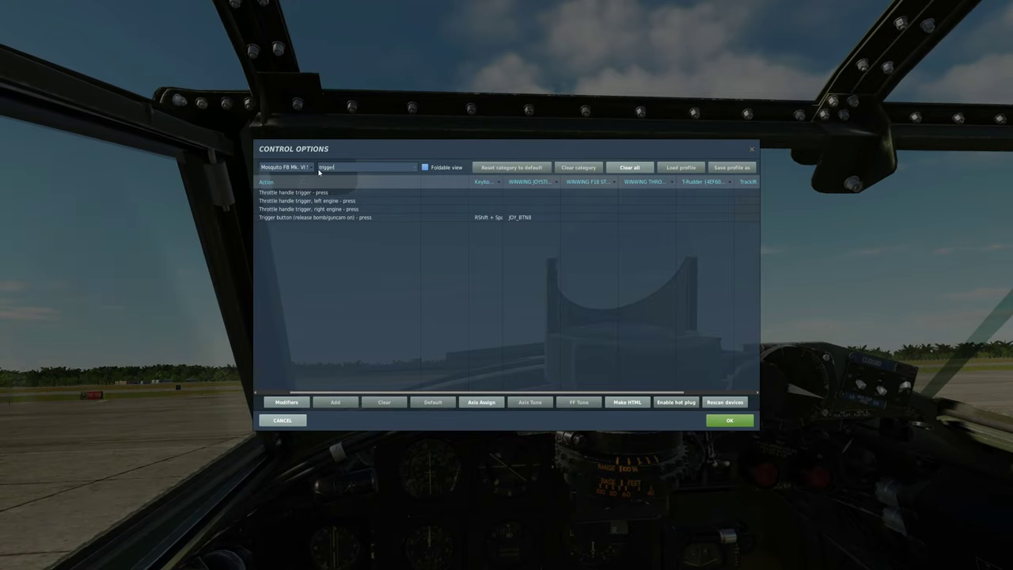
pyautogui.click(289, 218)
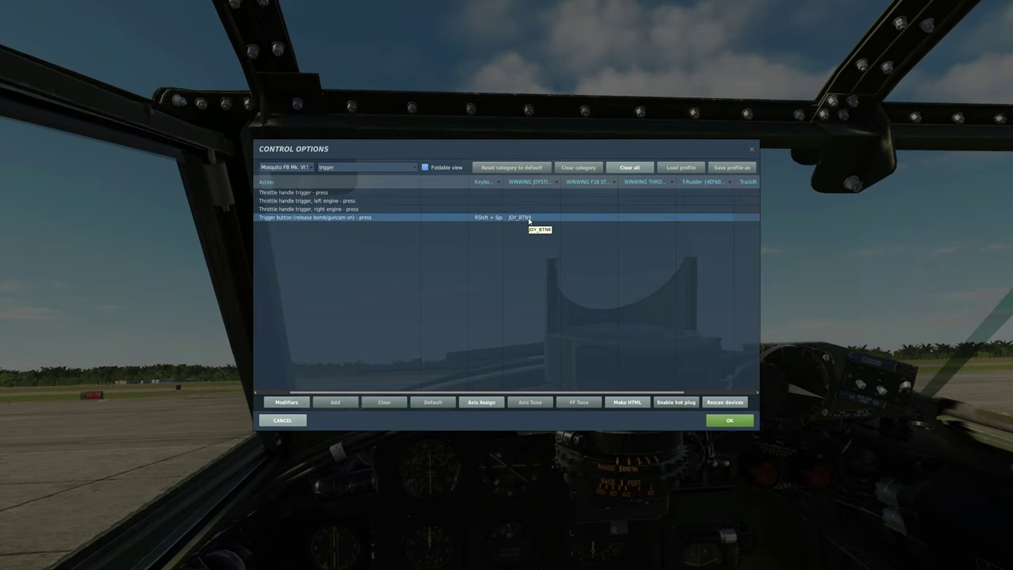
# Select the release bomb/guncam trigger's joystick binding and replace the bindings search with "trim".
pyautogui.click(528, 218)
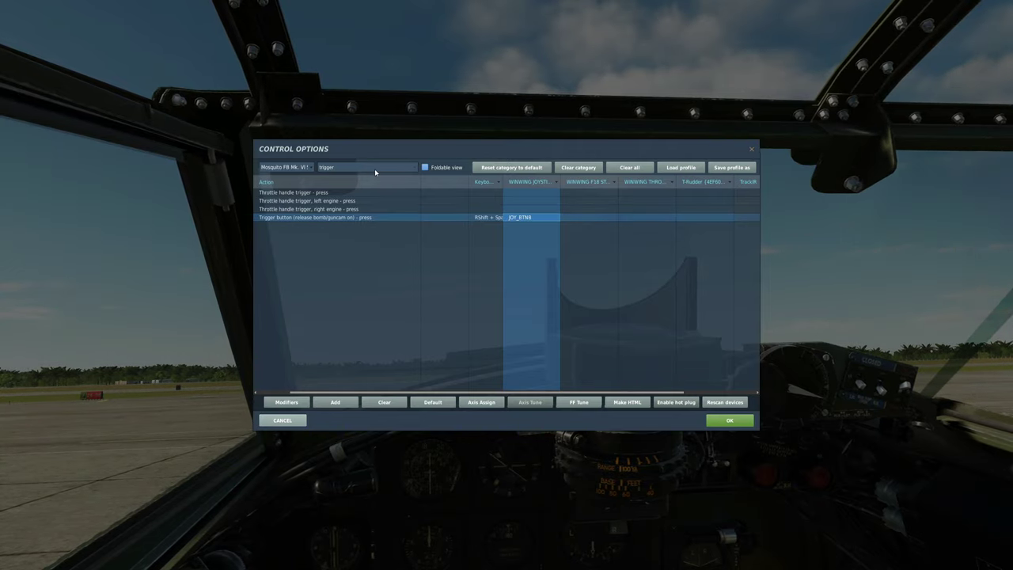
pyautogui.click(413, 170)
pyautogui.press('BackSpace')
pyautogui.press('BackSpace')
pyautogui.press('BackSpace')
pyautogui.press('BackSpace')
pyautogui.press('BackSpace')
pyautogui.press('BackSpace')
pyautogui.press('BackSpace')
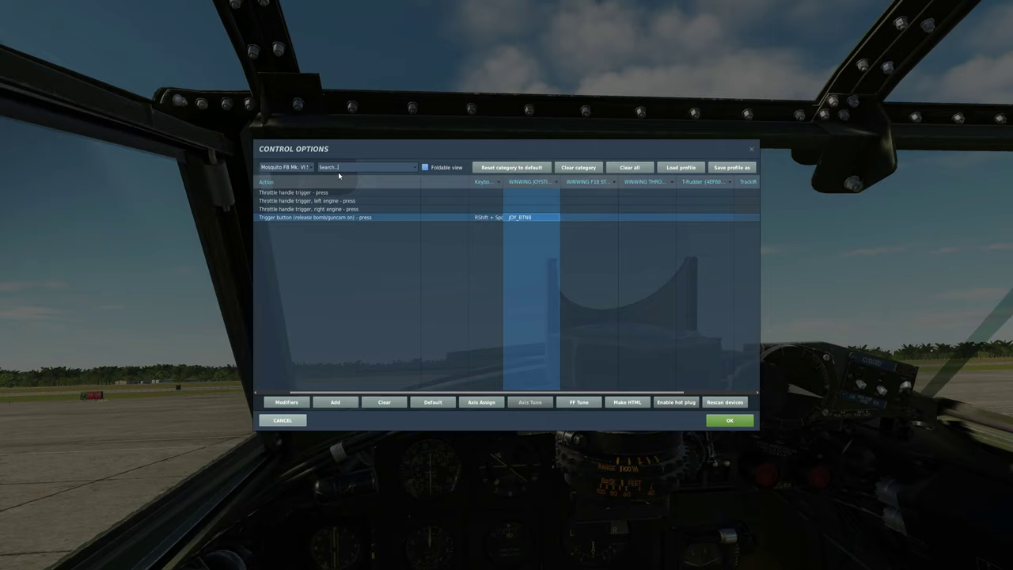
pyautogui.write('trim')
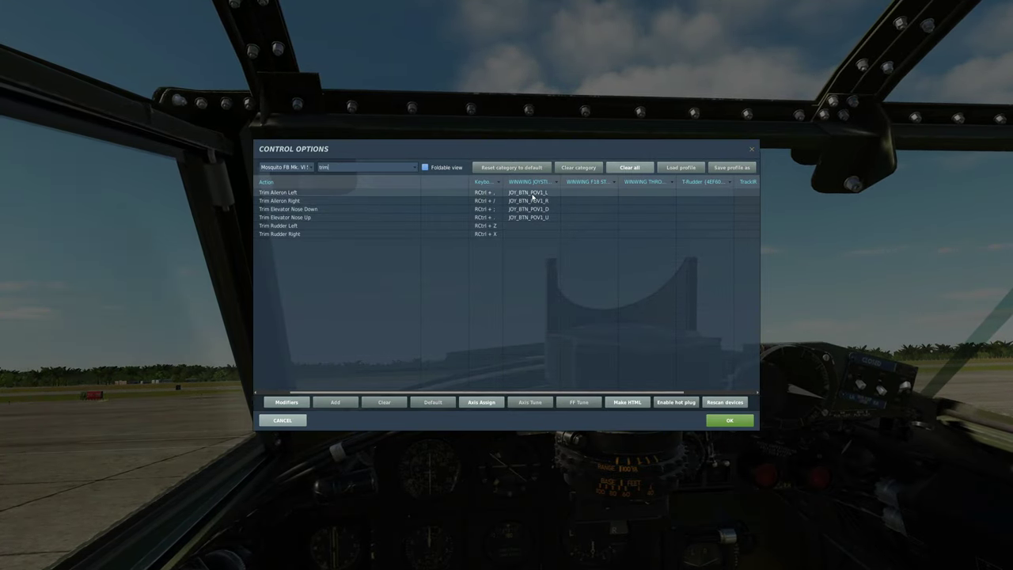
# Check the joystick assignments for aileron left/right and elevator nose down/up trim, and the rudder left trim entry.
pyautogui.click(531, 195)
pyautogui.press('Down')
pyautogui.press('Down')
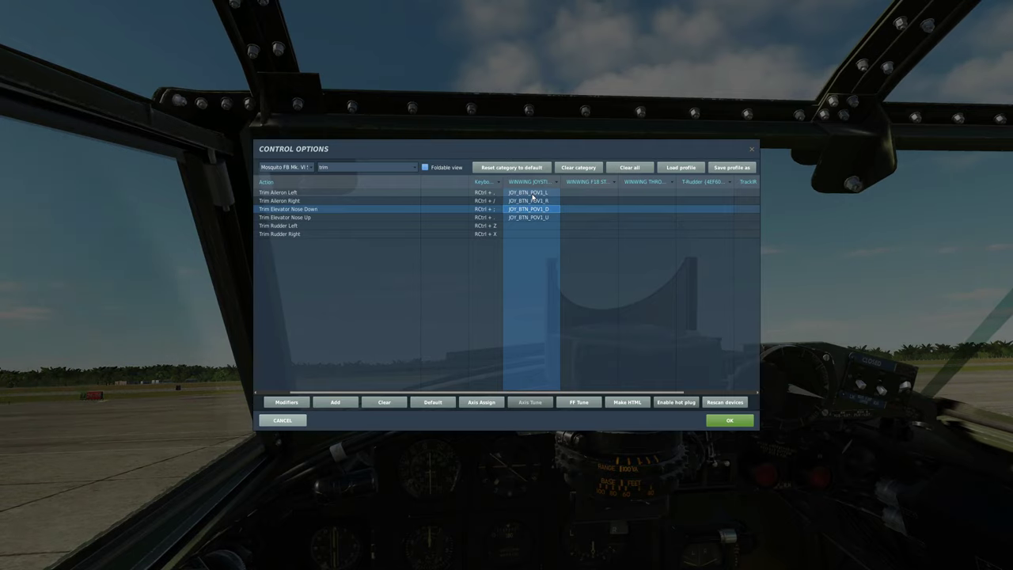
pyautogui.press('Down')
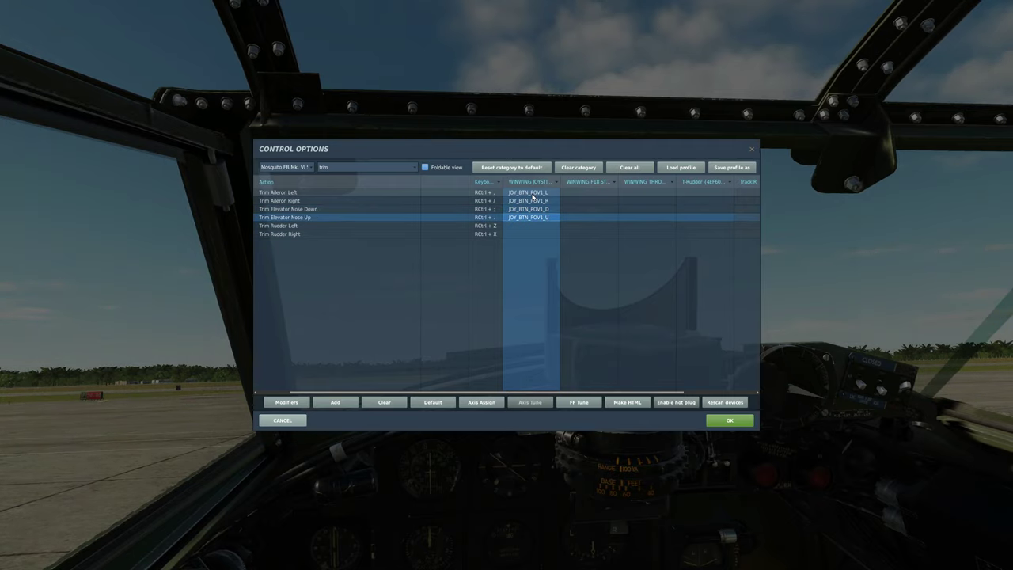
pyautogui.click(520, 227)
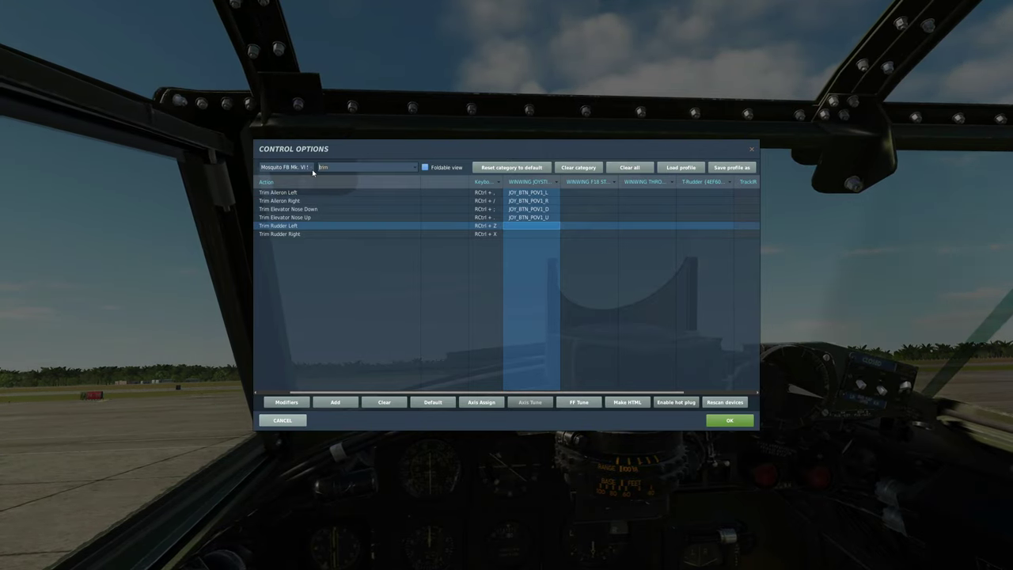
# Search the bindings for "flap", check the throttle buttons for the flaps lever and its lock latch, and close the control options.
pyautogui.hotkey('ctrl', 'a')
pyautogui.write('flap')
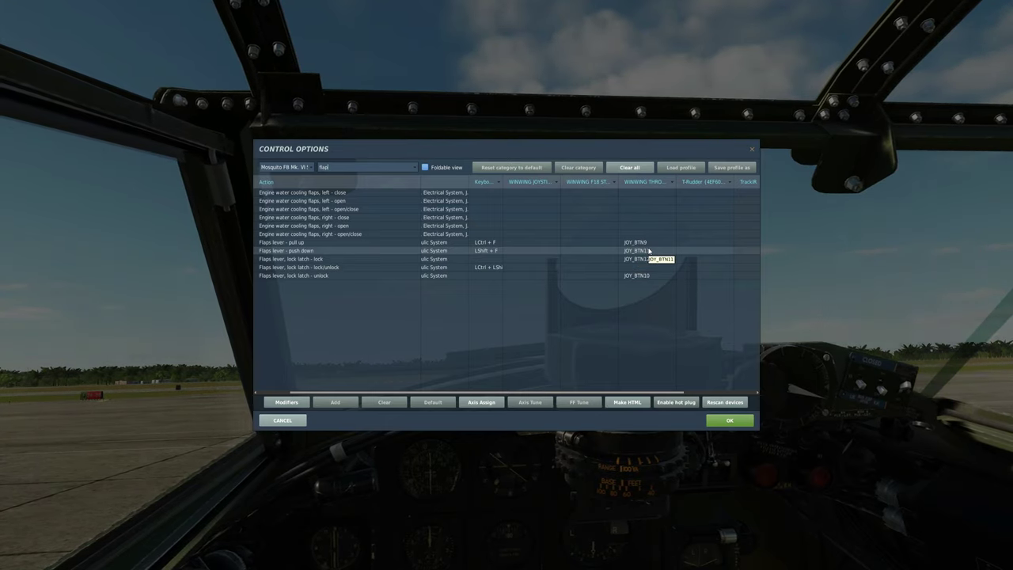
pyautogui.click(643, 243)
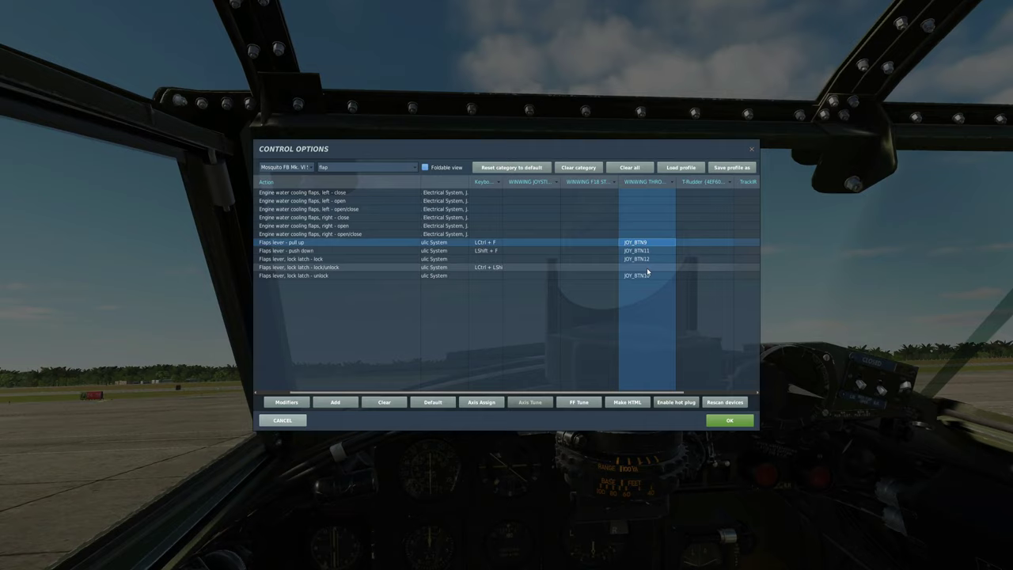
pyautogui.press('Down')
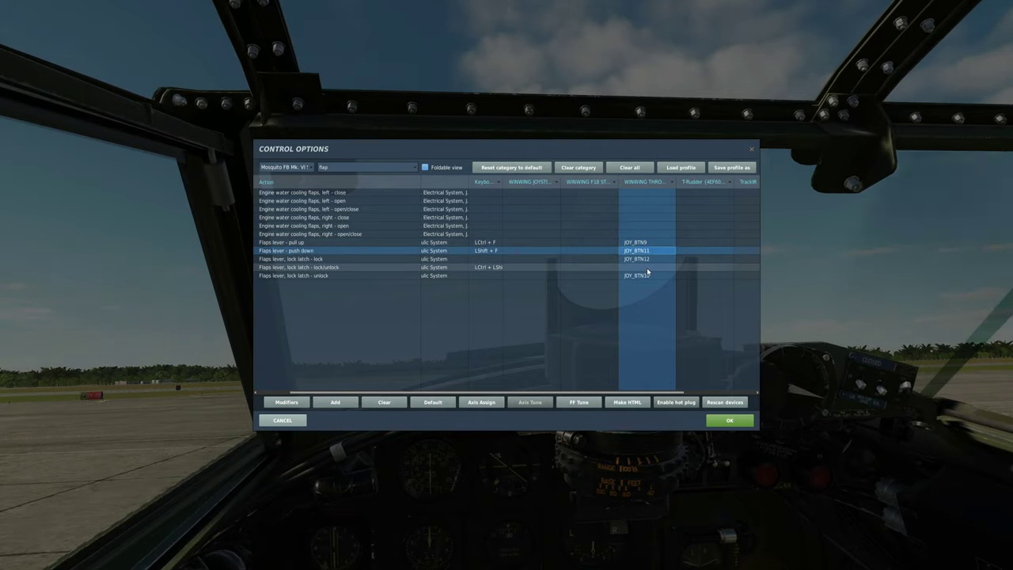
pyautogui.press('Down')
pyautogui.press('Down')
pyautogui.press('Down')
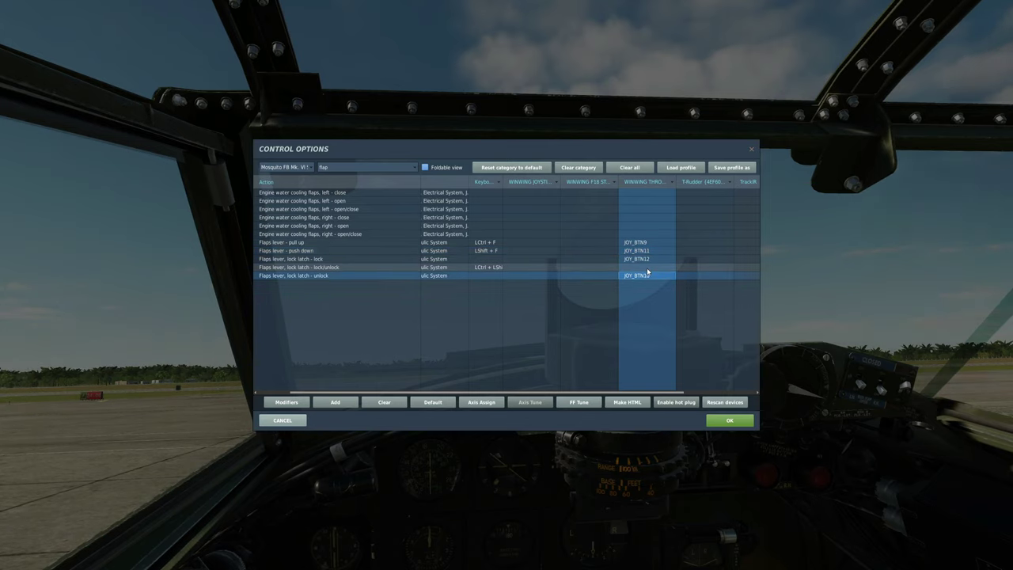
pyautogui.press('Up')
pyautogui.press('Up')
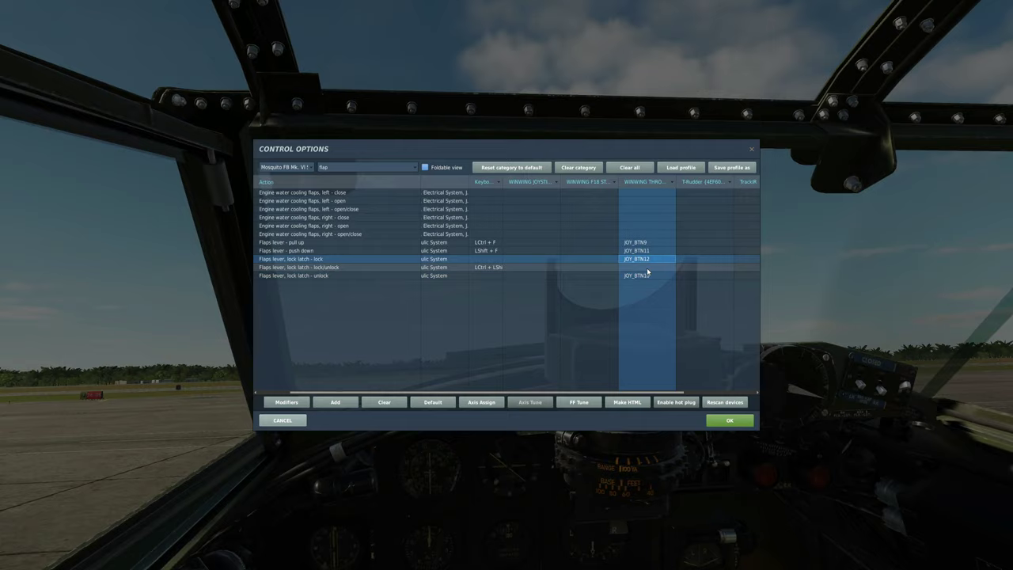
pyautogui.click(722, 423)
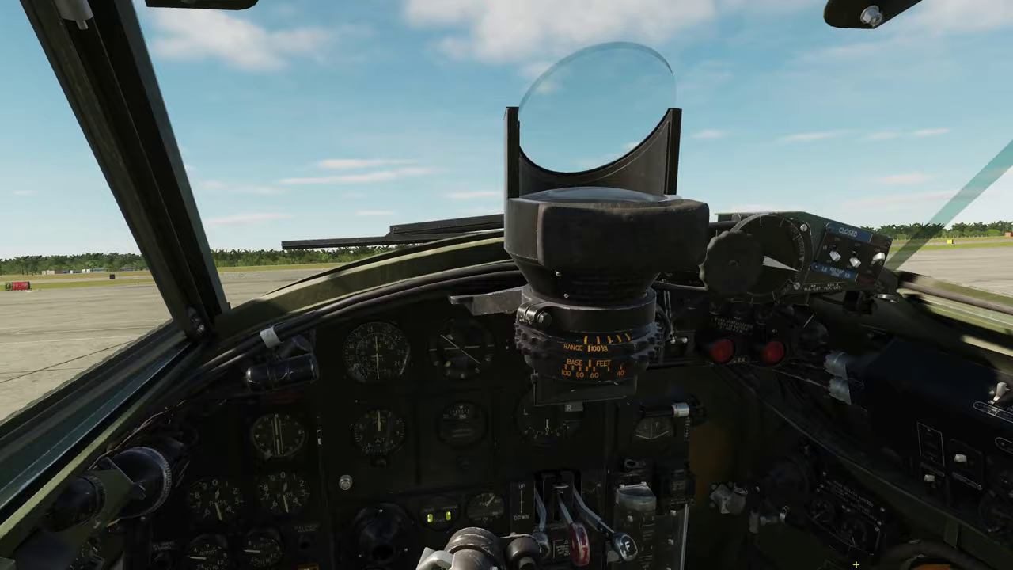
# Search the bindings for "sight", check the joystick buttons for gun sight base and range, and close the control options.
pyautogui.click(331, 167)
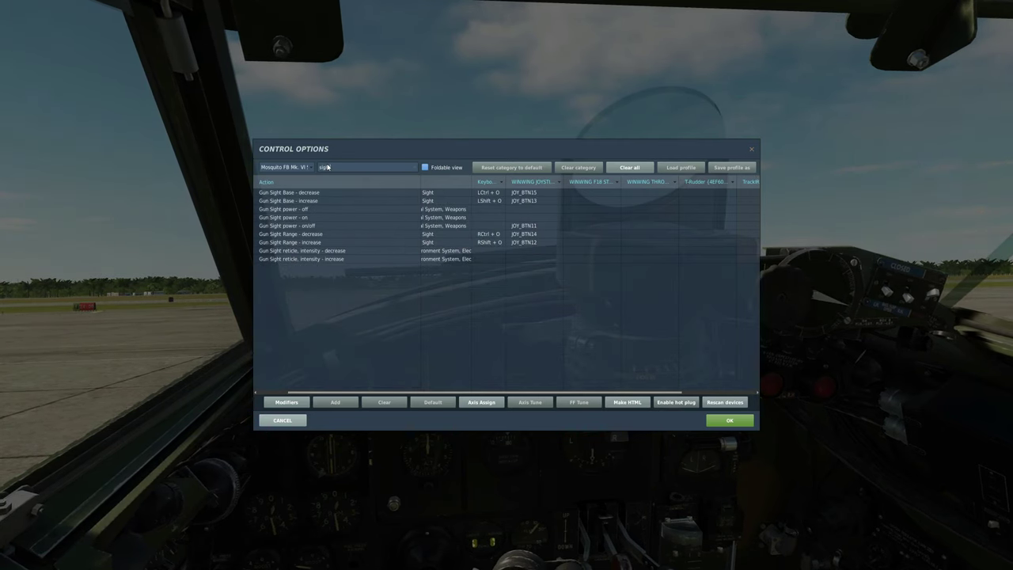
pyautogui.click(531, 195)
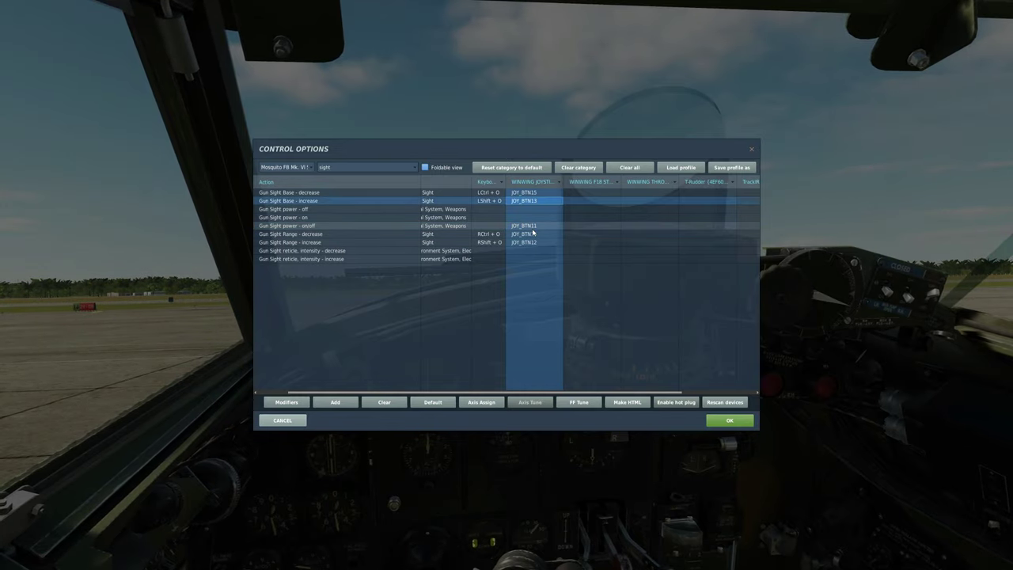
pyautogui.press('Up')
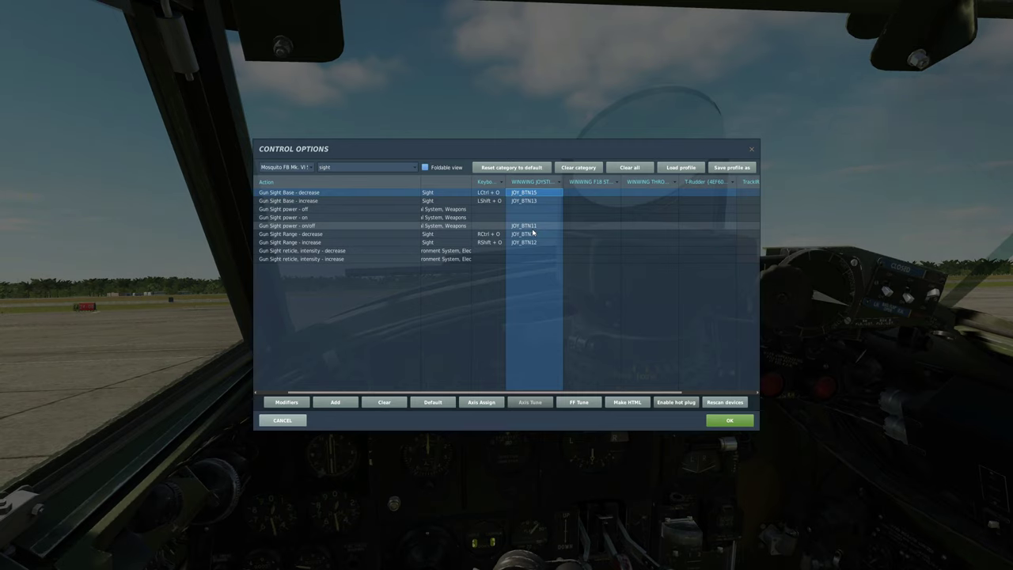
pyautogui.press('Up')
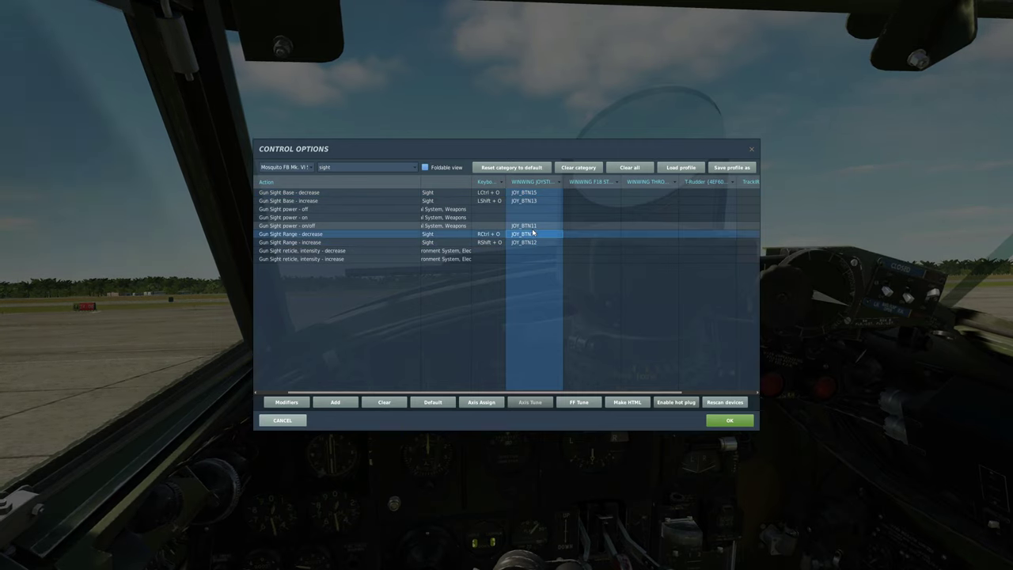
pyautogui.click(729, 420)
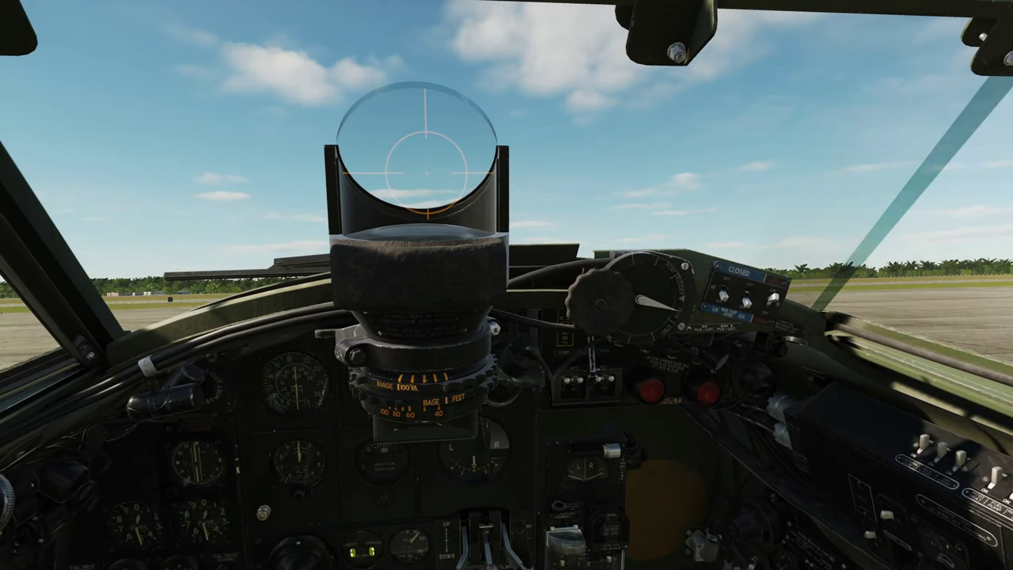
# Search the bindings for "gear" and check the assignments for pulling up and pushing down the undercarriage lever.
pyautogui.hotkey('ctrl', 'o')
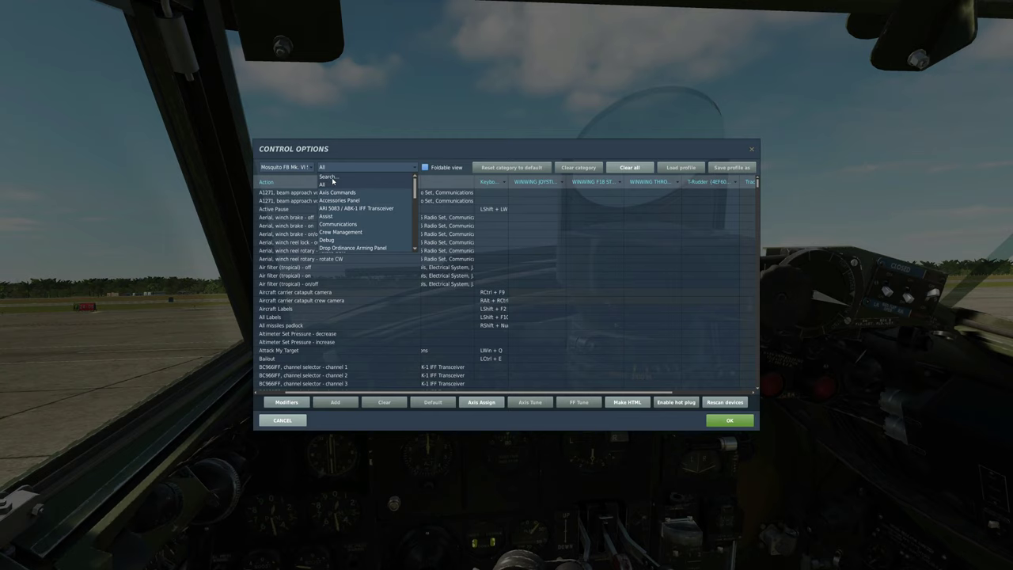
pyautogui.click(322, 176)
pyautogui.write('gear')
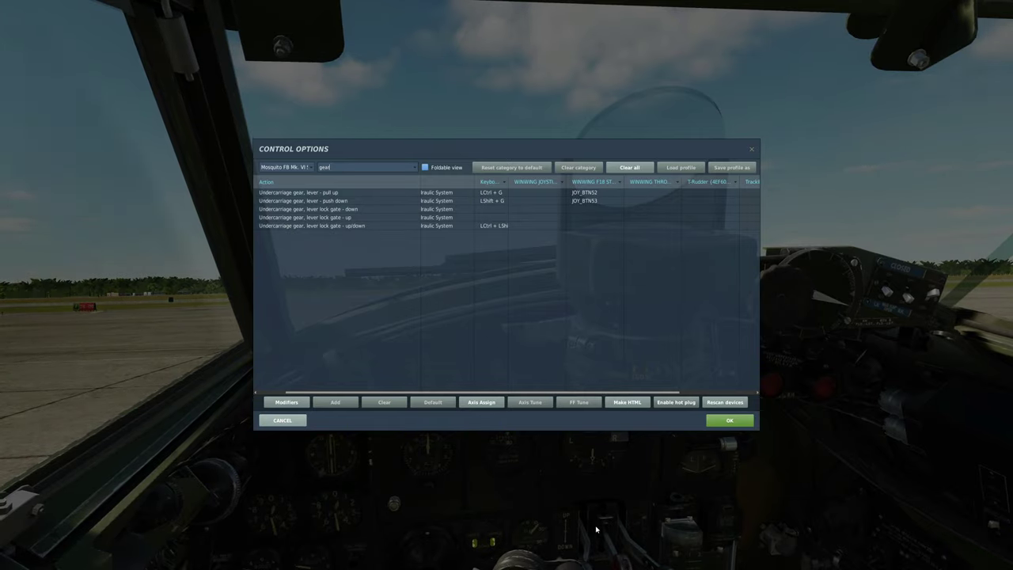
pyautogui.click(582, 315)
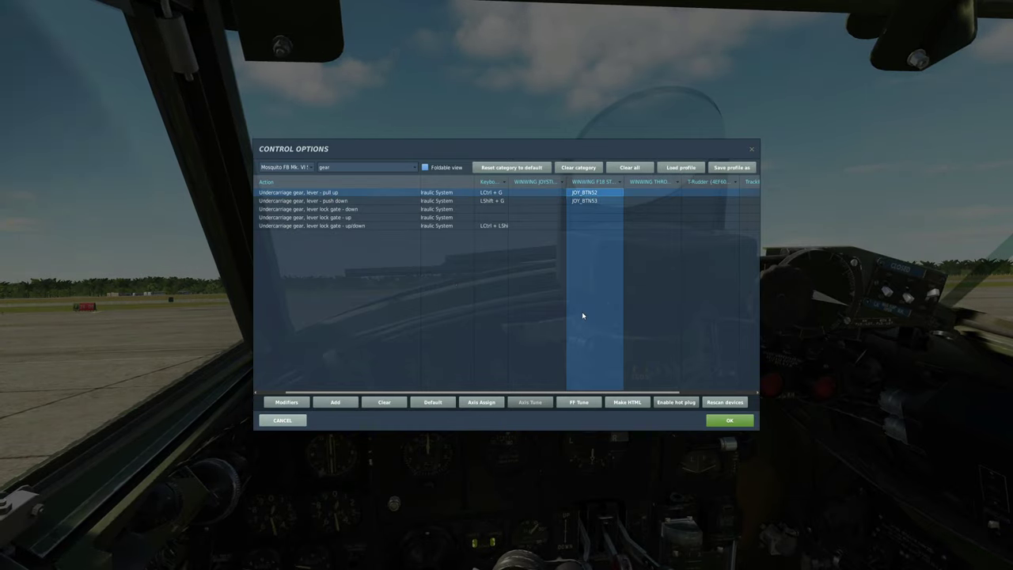
pyautogui.press('Down')
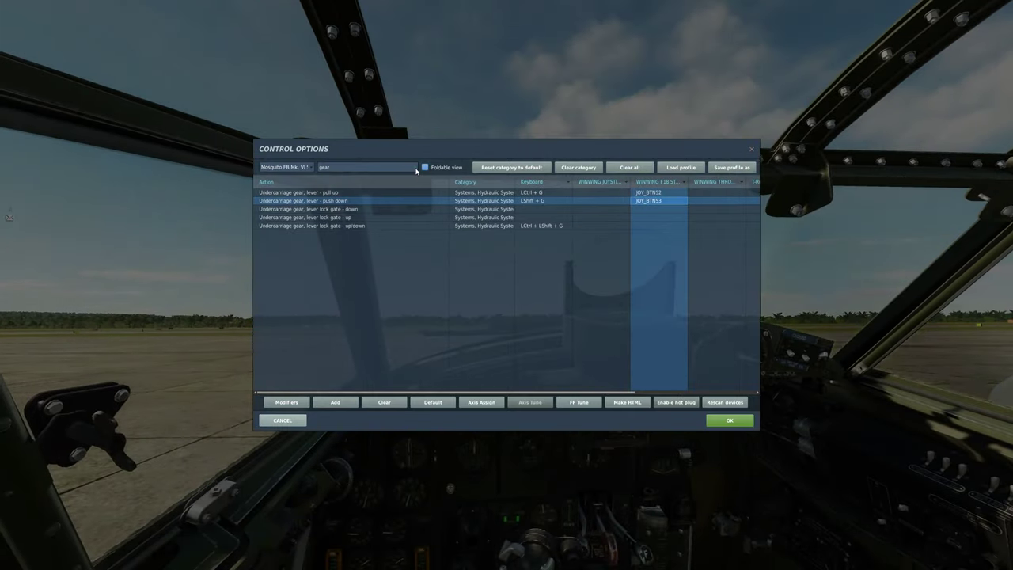
# Search the bindings for "rpm" and check the keyboard assignments for Engine RPM / Propeller Pitch increase and decrease.
pyautogui.click(415, 169)
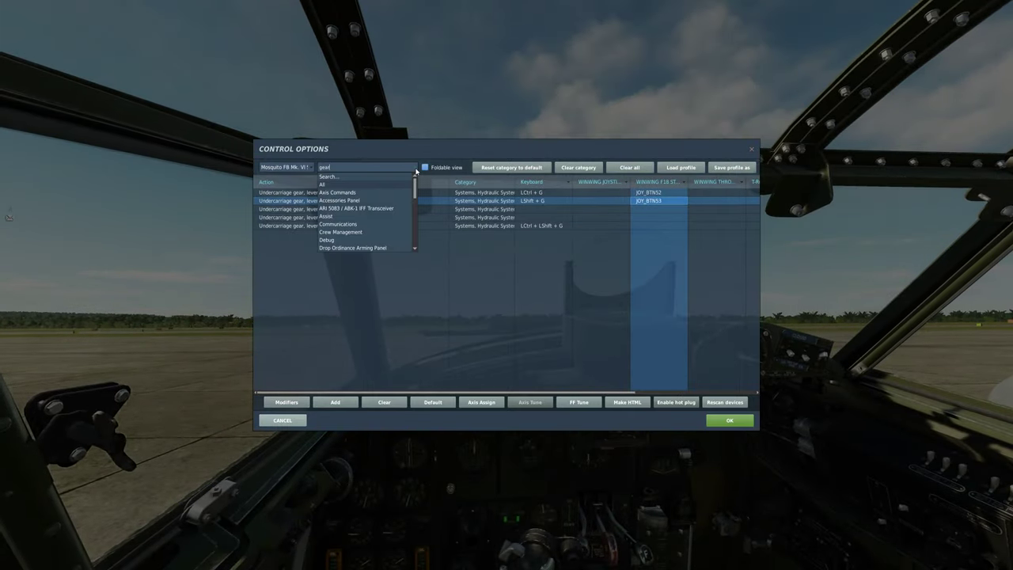
pyautogui.click(353, 177)
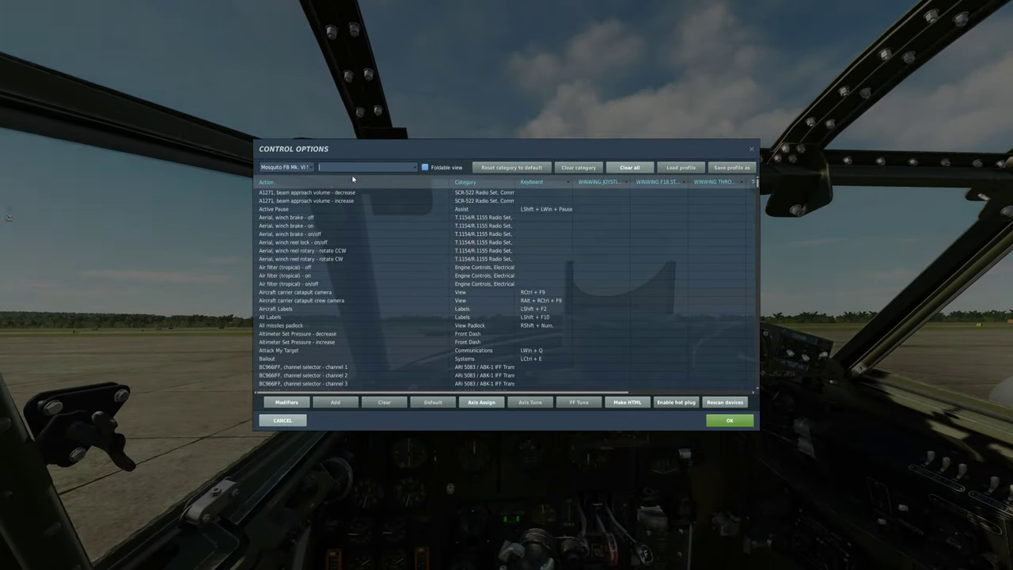
pyautogui.write('rpm')
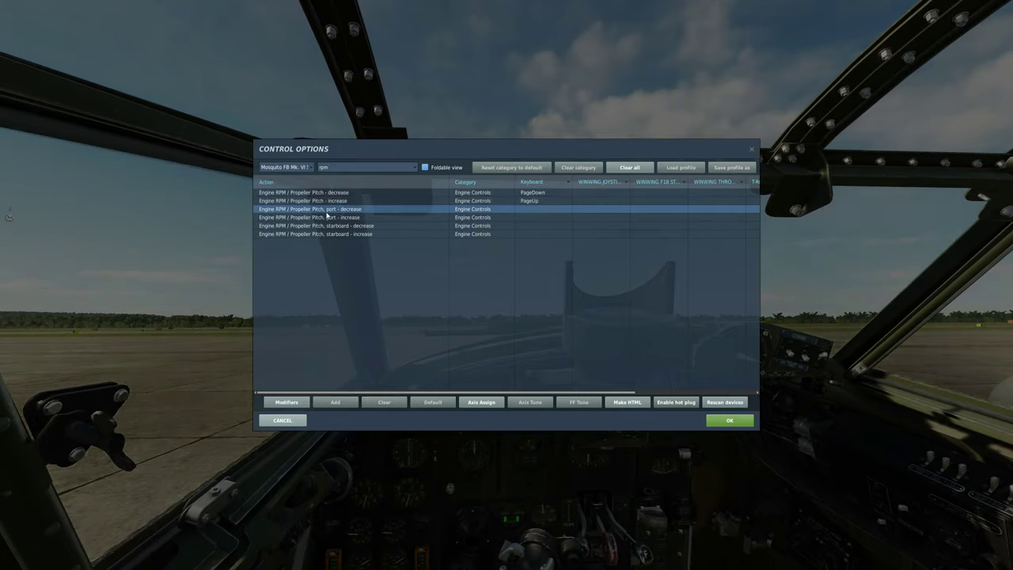
pyautogui.click(318, 225)
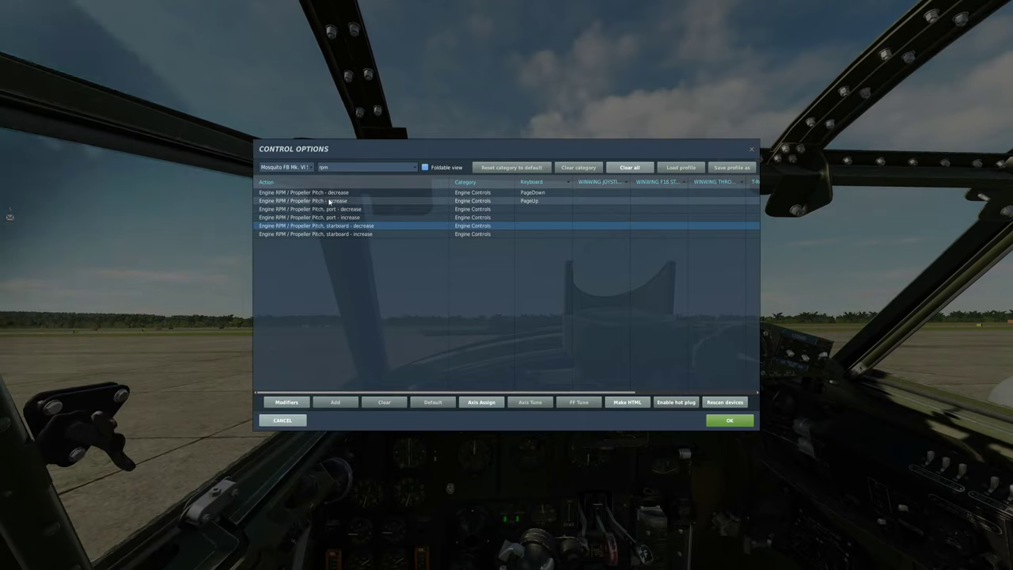
pyautogui.click(329, 192)
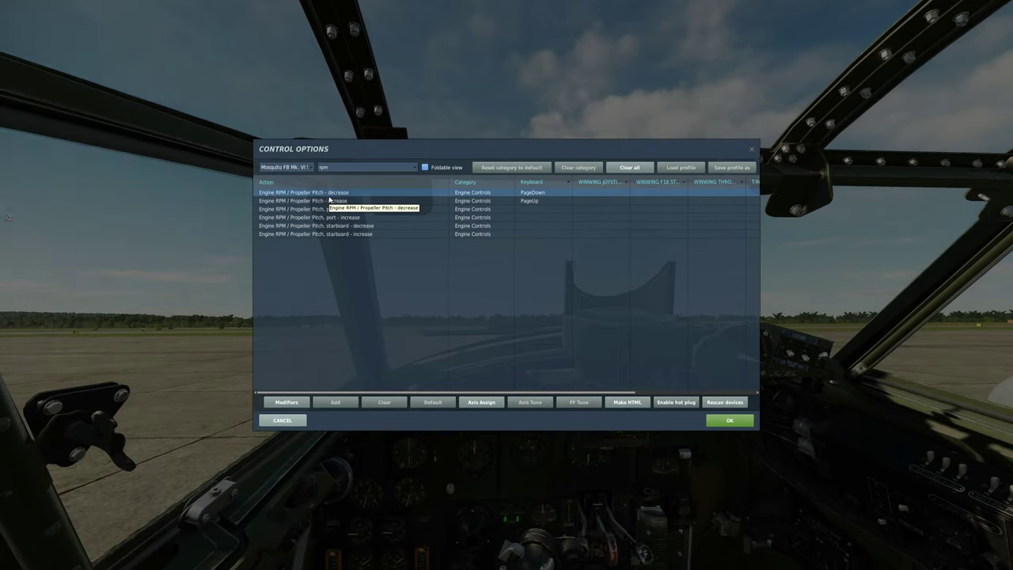
pyautogui.click(536, 201)
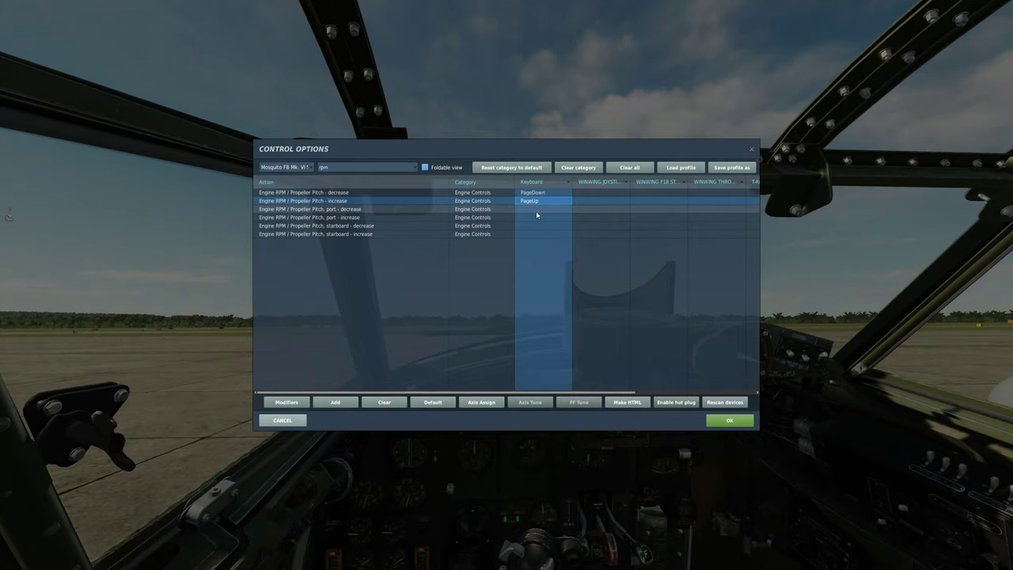
pyautogui.press('Up')
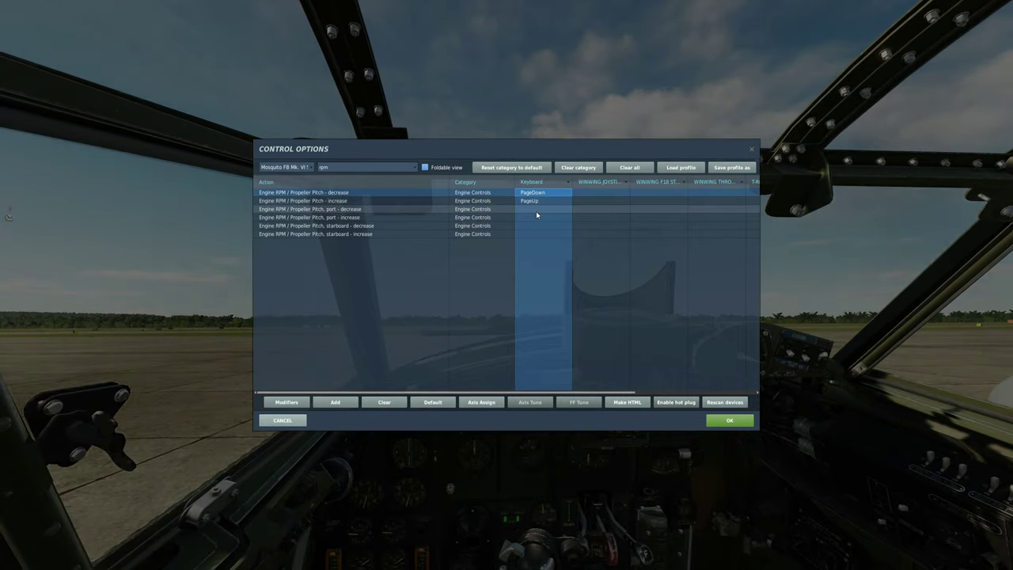